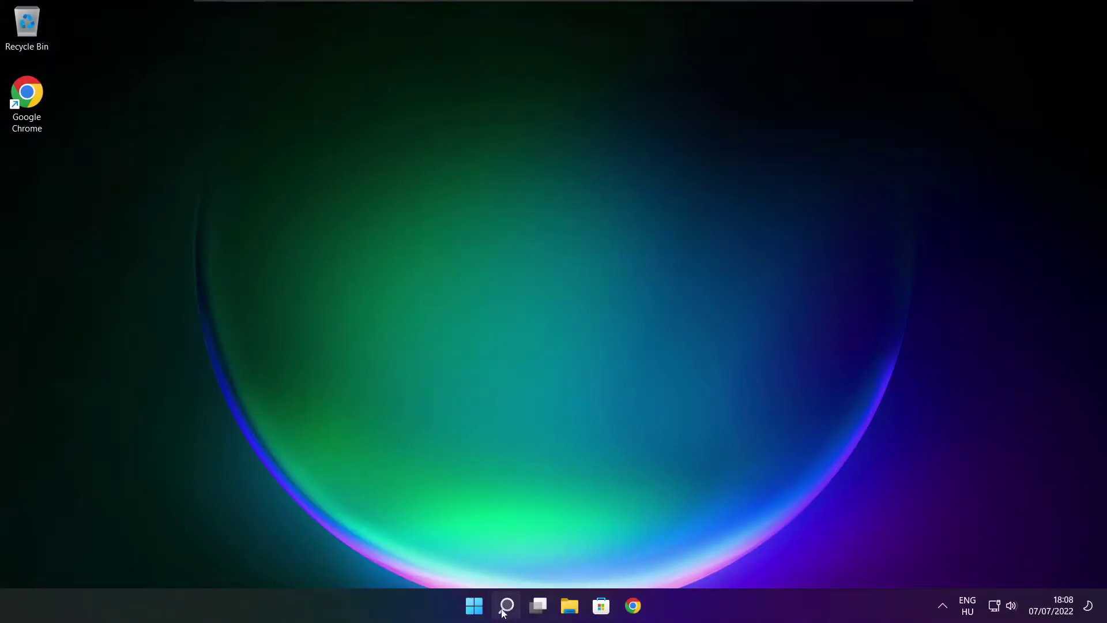
Search for 'device manager' and open Device Manager from the results.
click(510, 611)
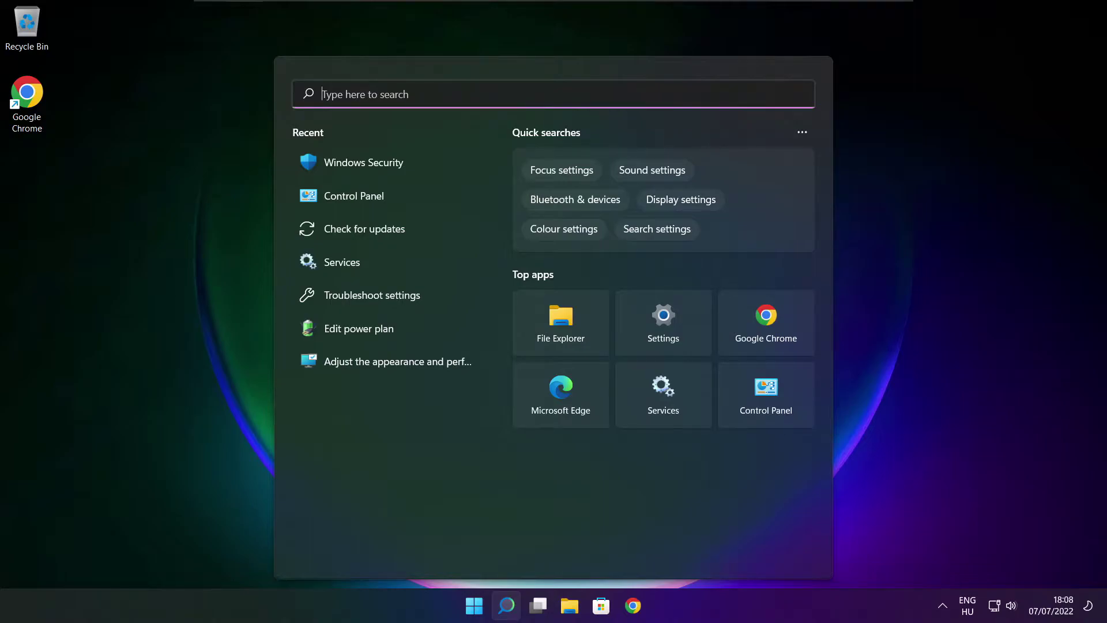
text(devic)
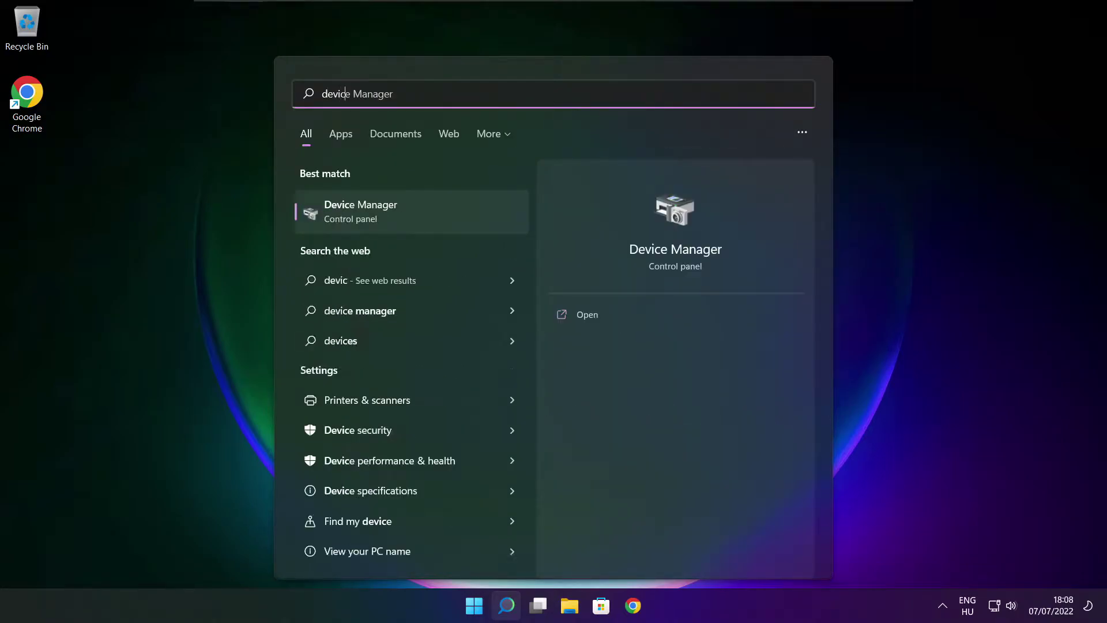
text(e mana)
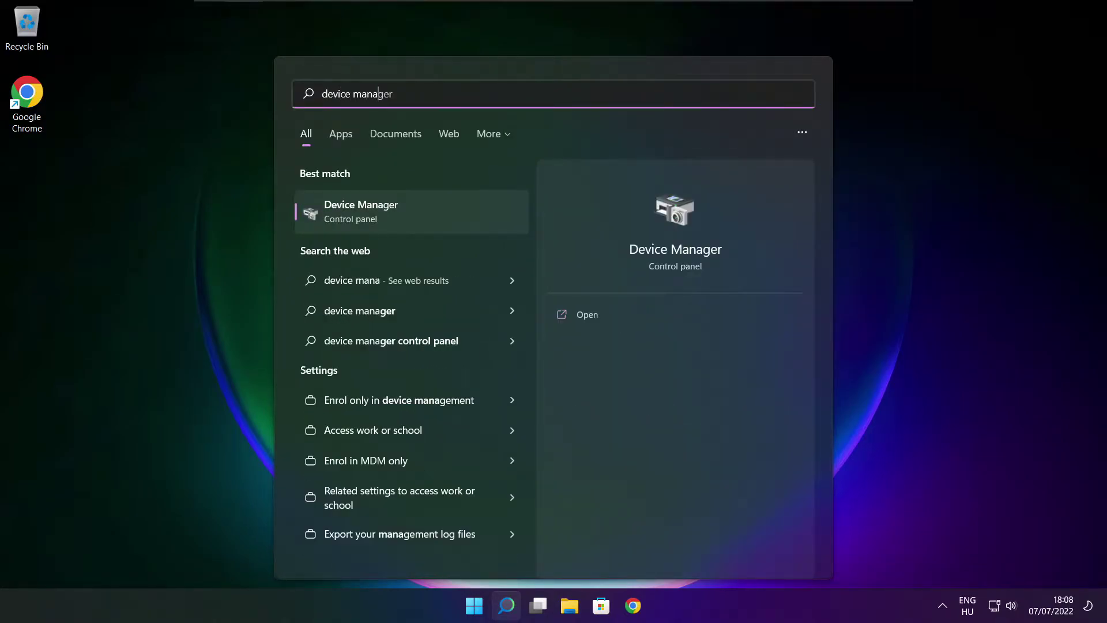
text(ger)
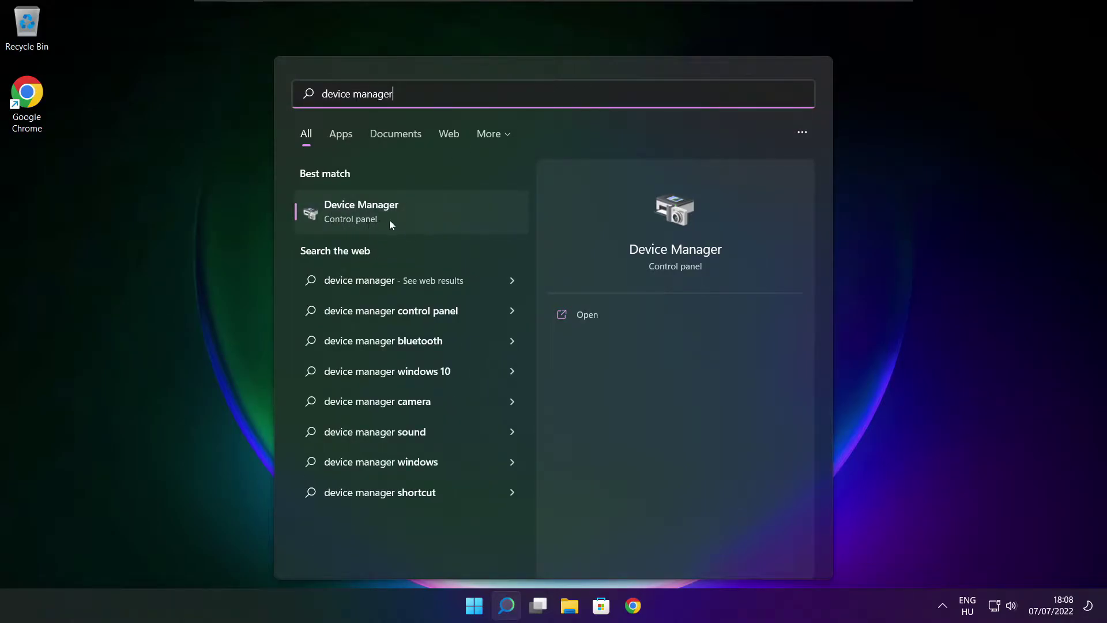
click(453, 217)
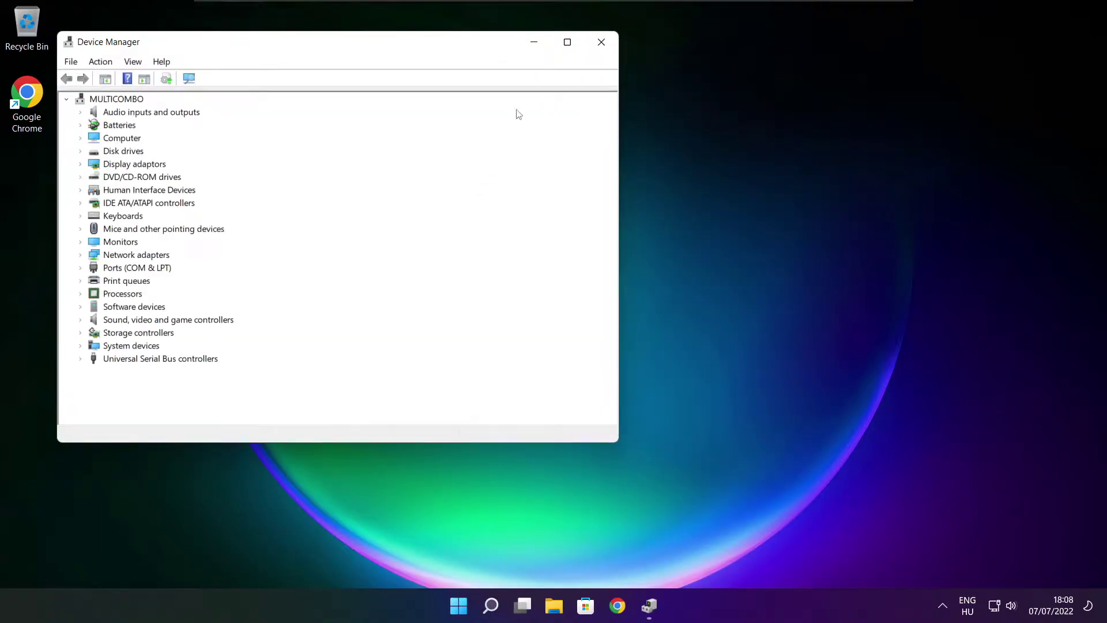
Run an automatic driver search for the VMware SVGA 3D display adapter, which already has the best driver.
click(567, 42)
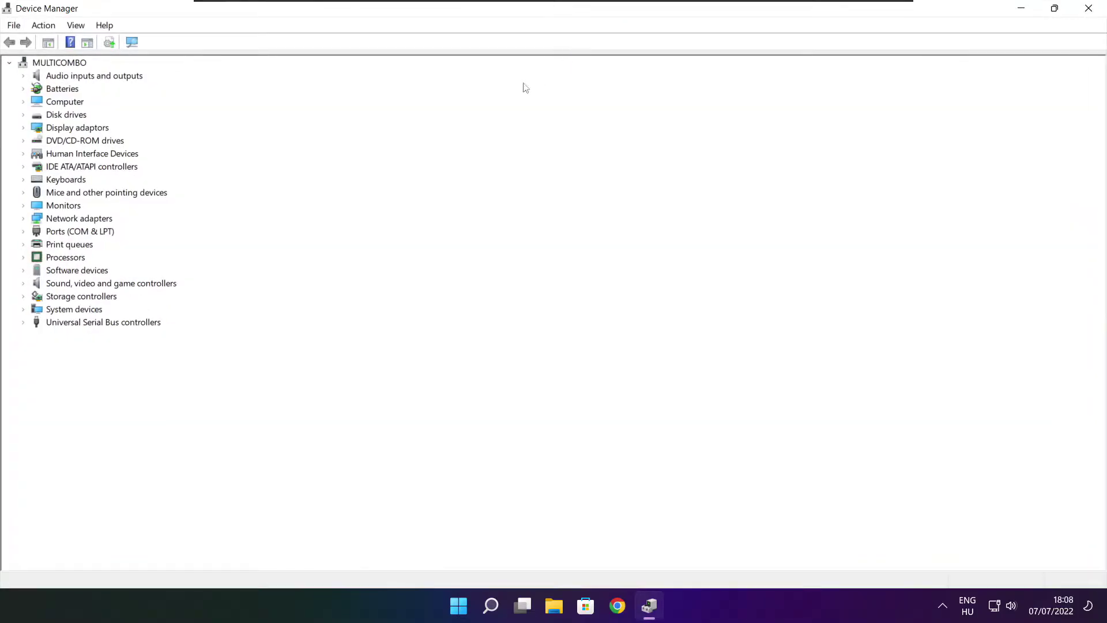
click(65, 130)
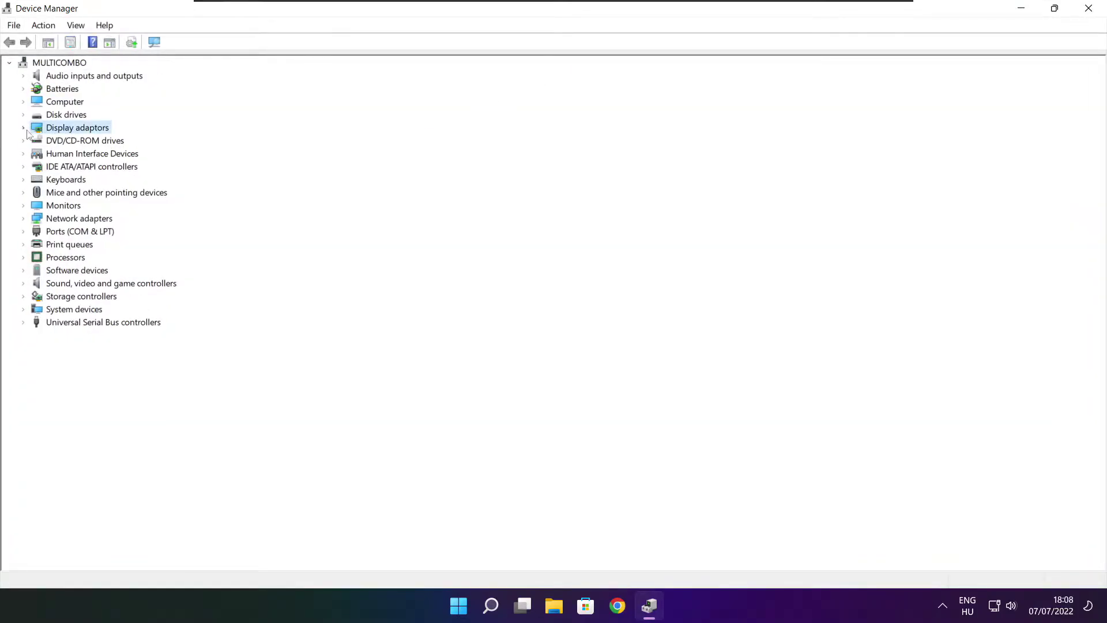
click(23, 129)
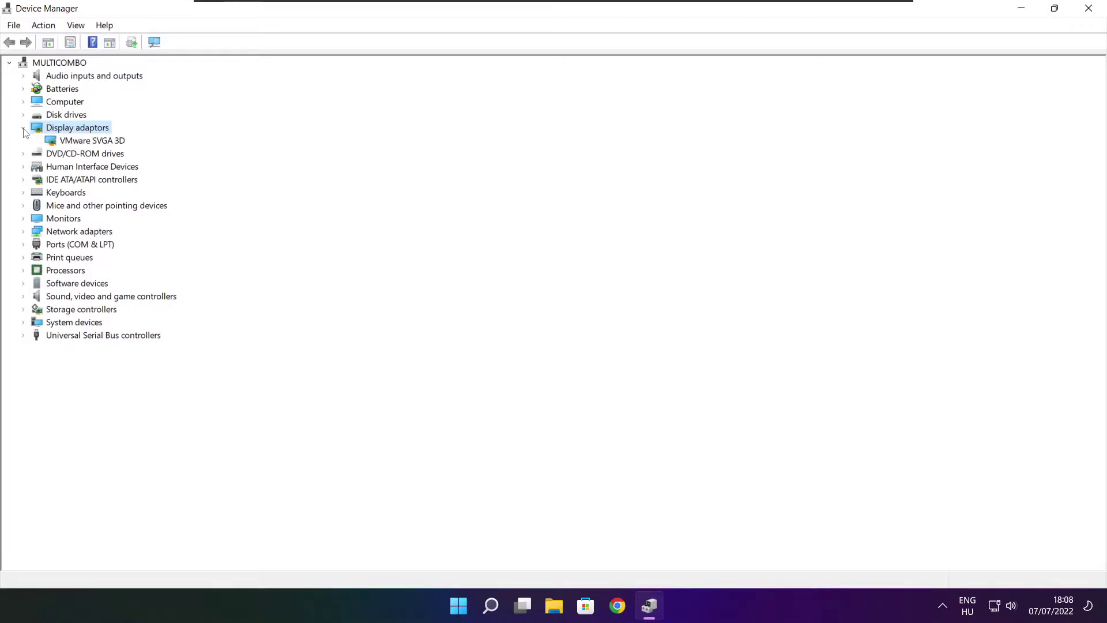
click(99, 142)
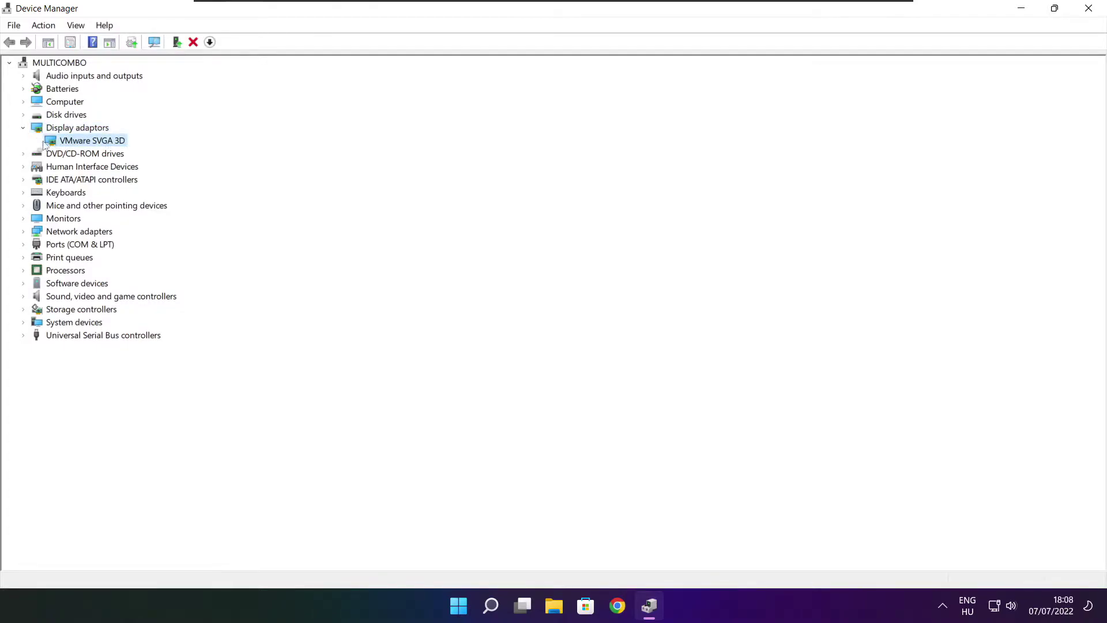
right_click(79, 142)
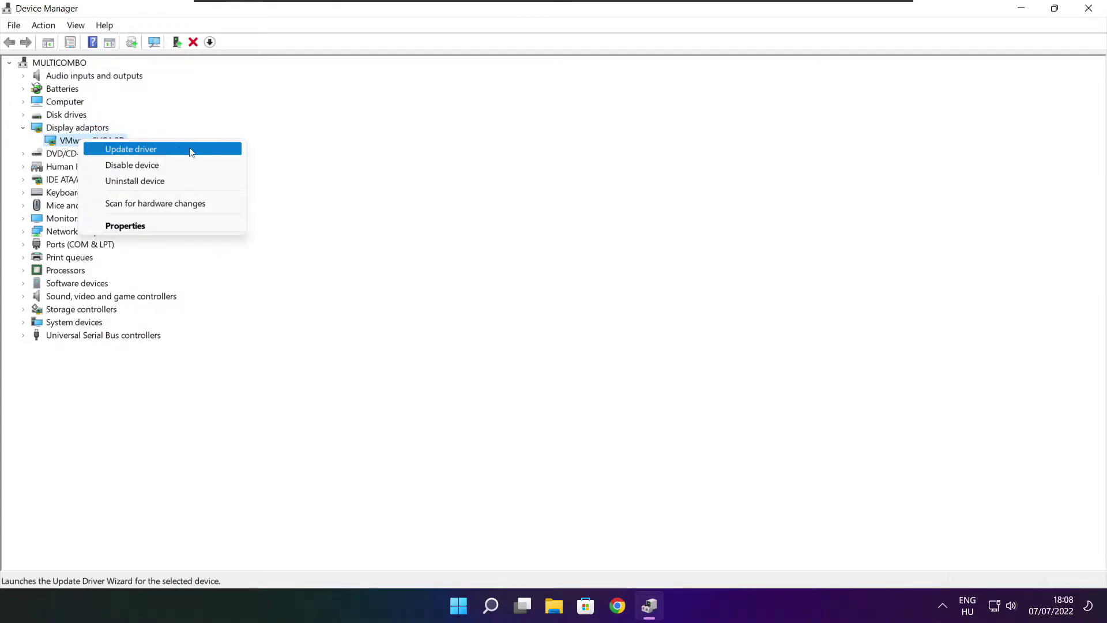
click(160, 152)
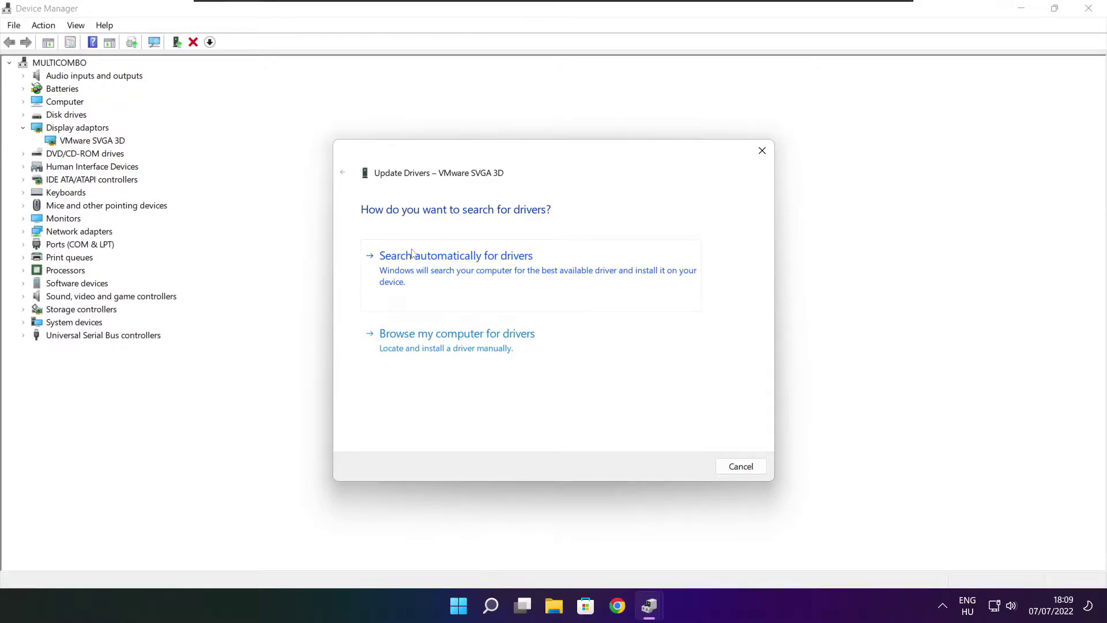
click(509, 277)
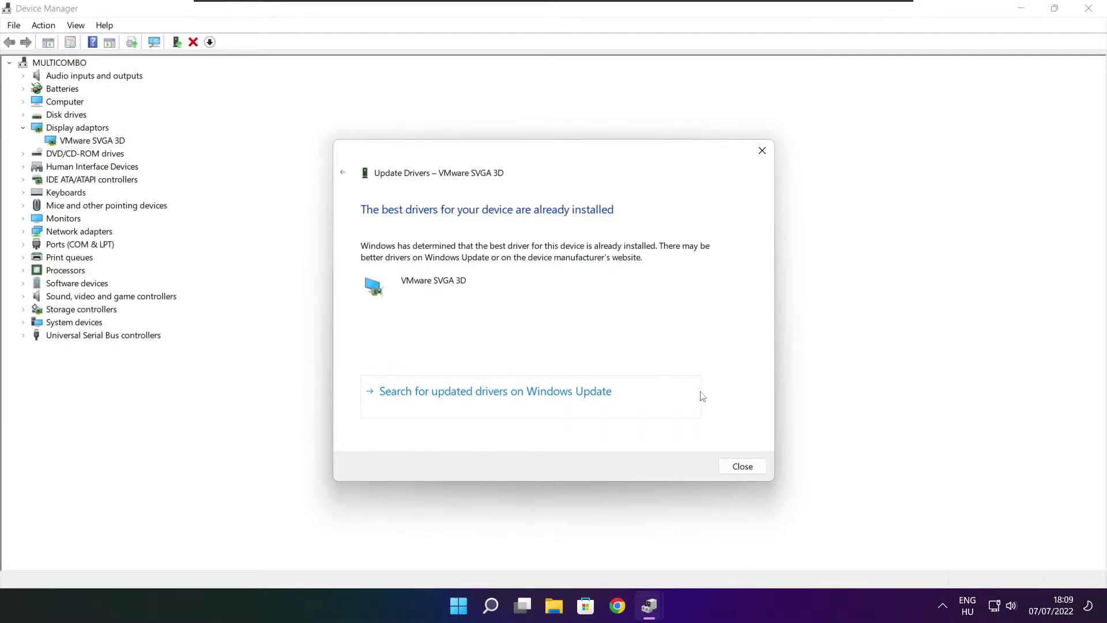
click(742, 467)
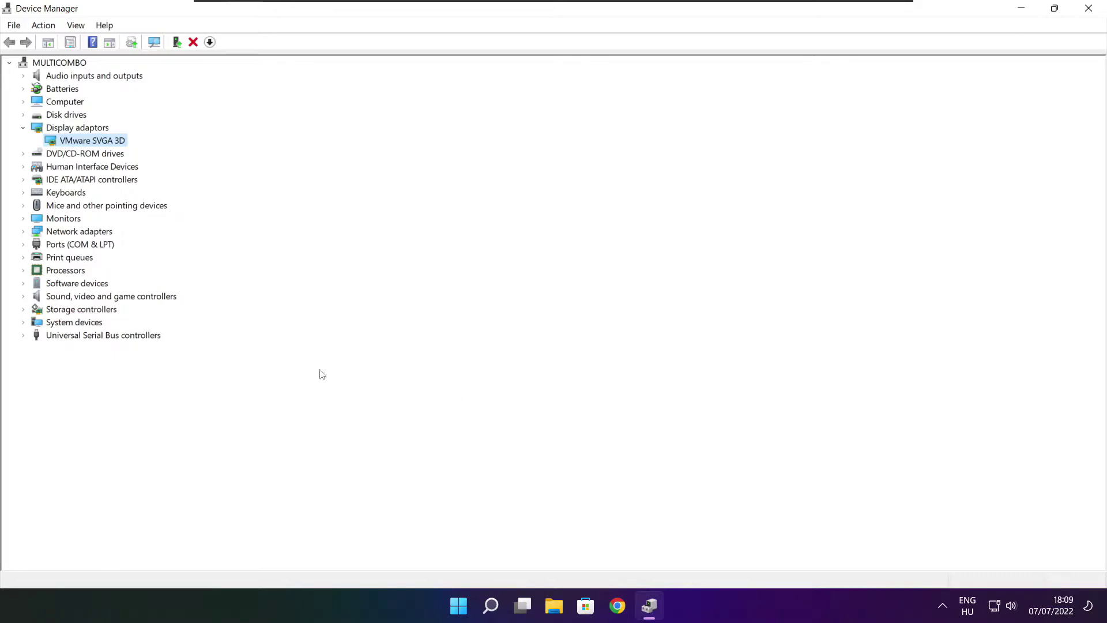
Run an automatic driver search for the High Definition Audio Device, find it current, then close Device Manager.
click(51, 297)
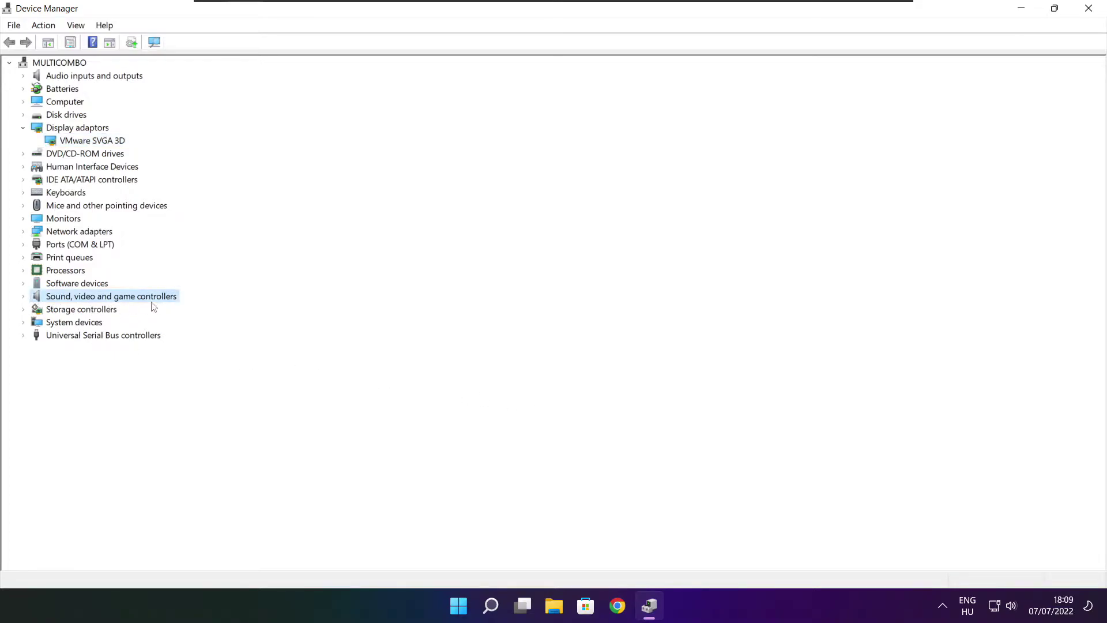
click(24, 297)
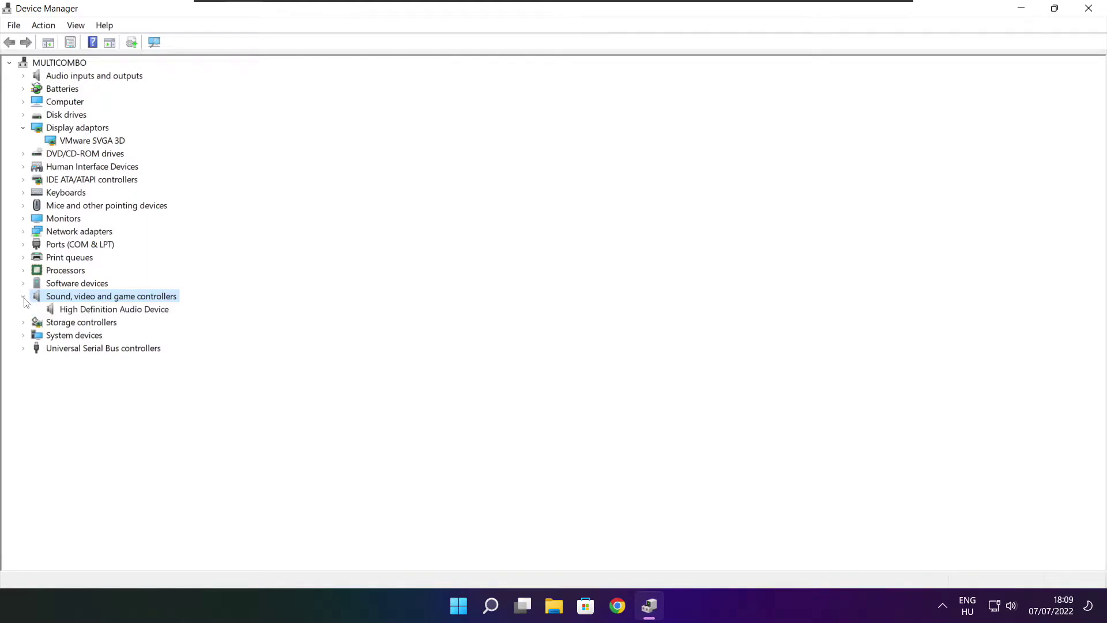
click(171, 311)
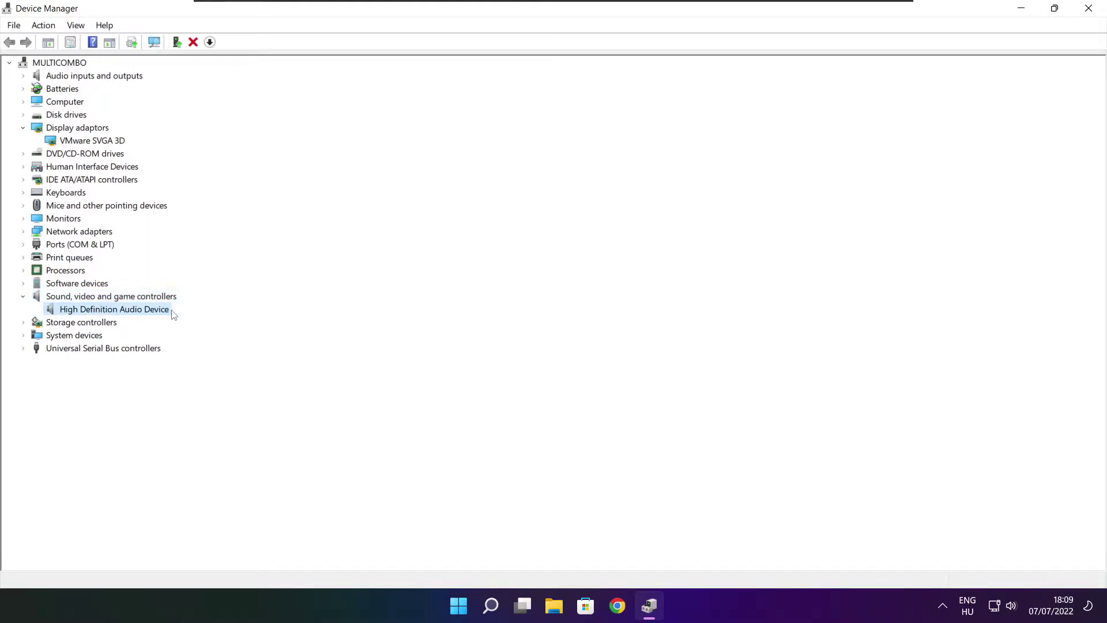
right_click(106, 313)
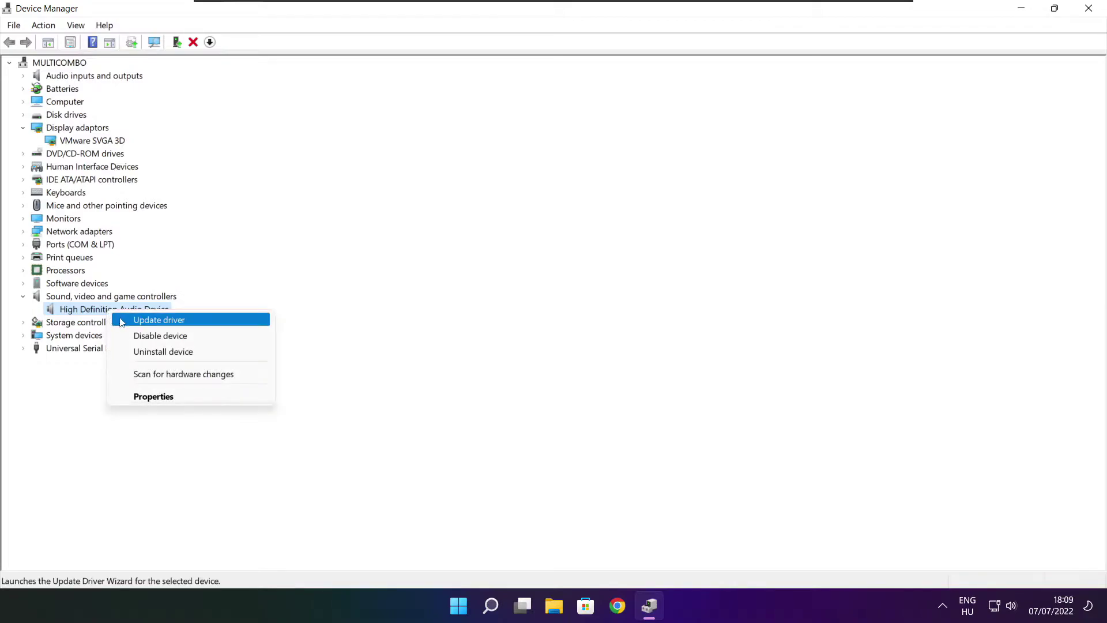
click(216, 325)
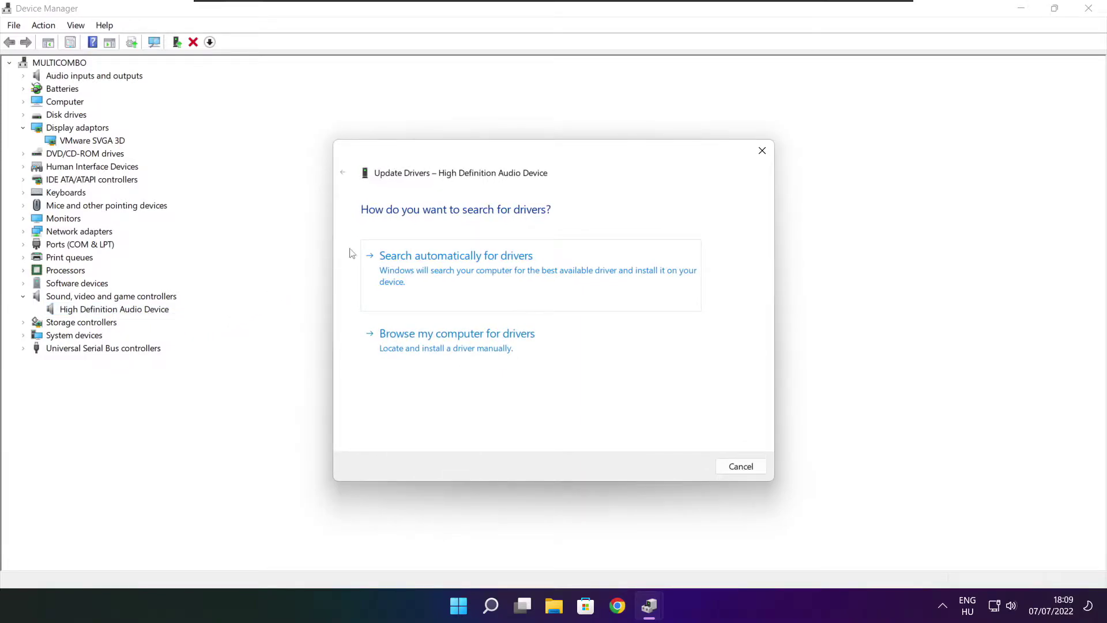
click(480, 272)
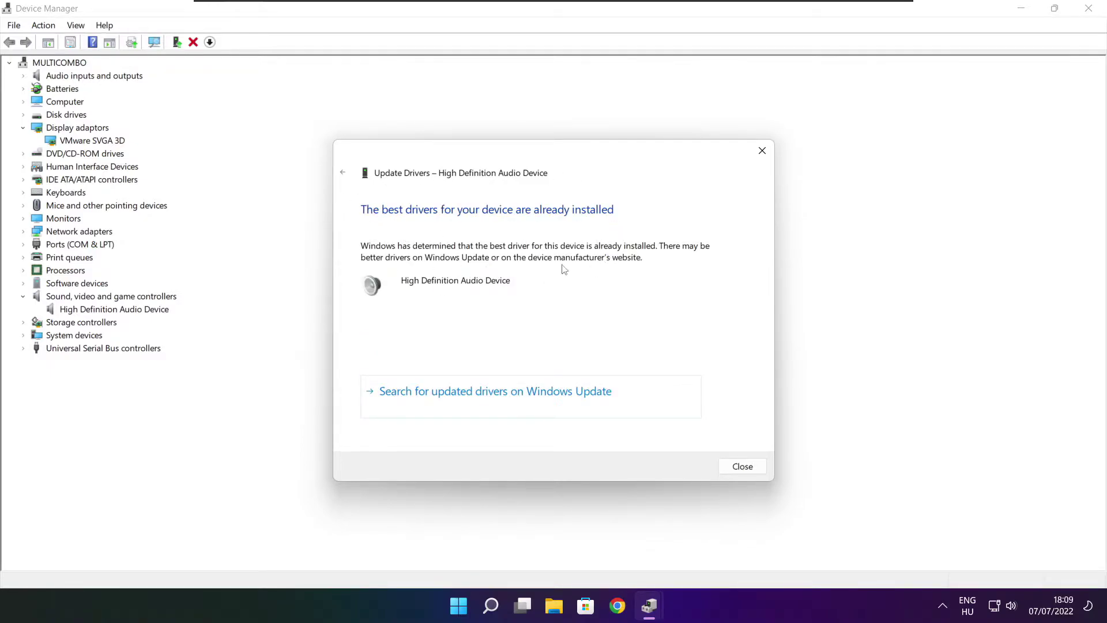
click(743, 467)
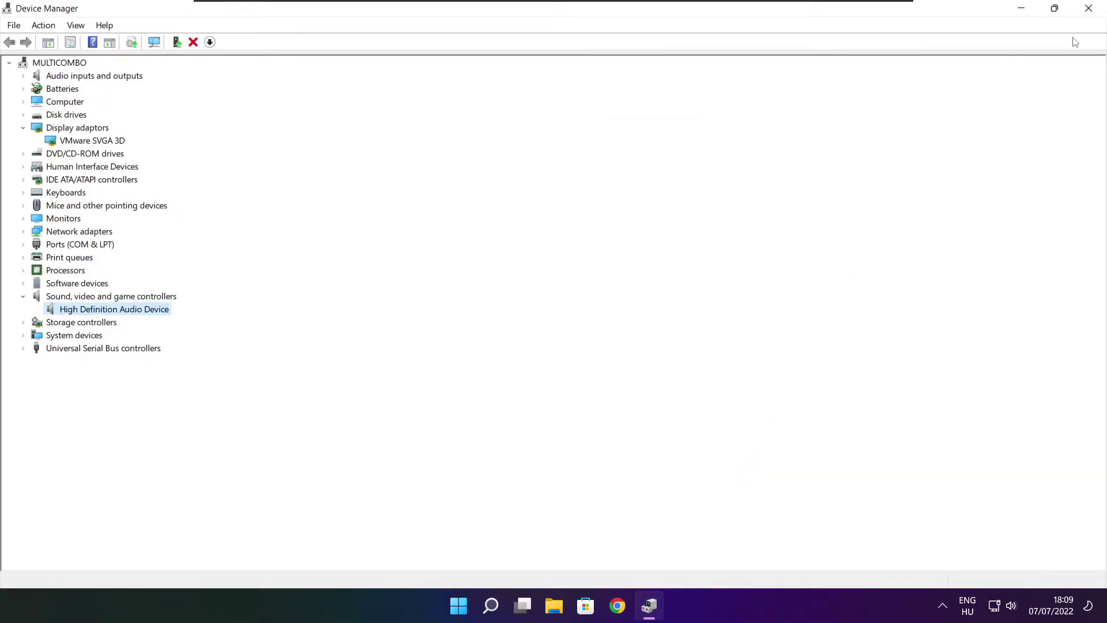
click(1091, 10)
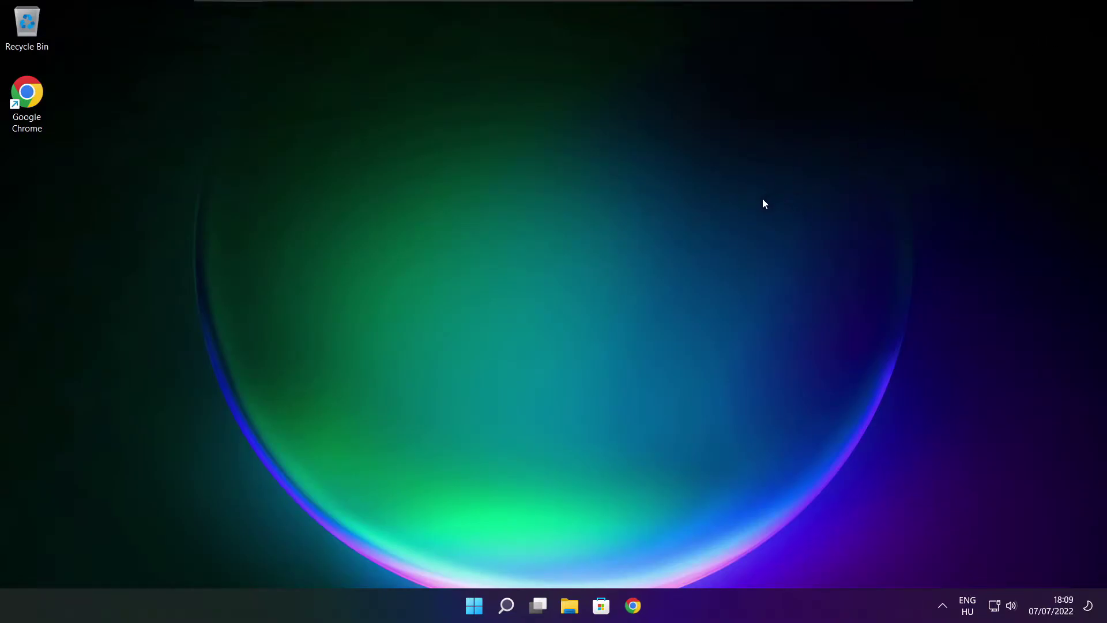
Search 'edit power plan' and select High performance as the active power plan in Power Options.
click(508, 607)
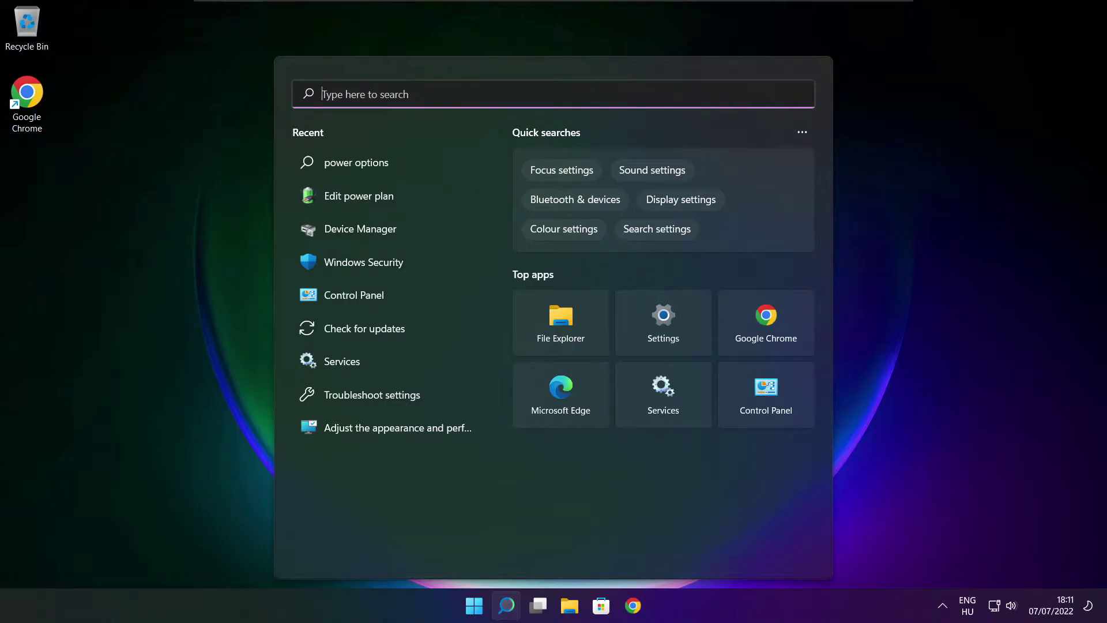
text(edit )
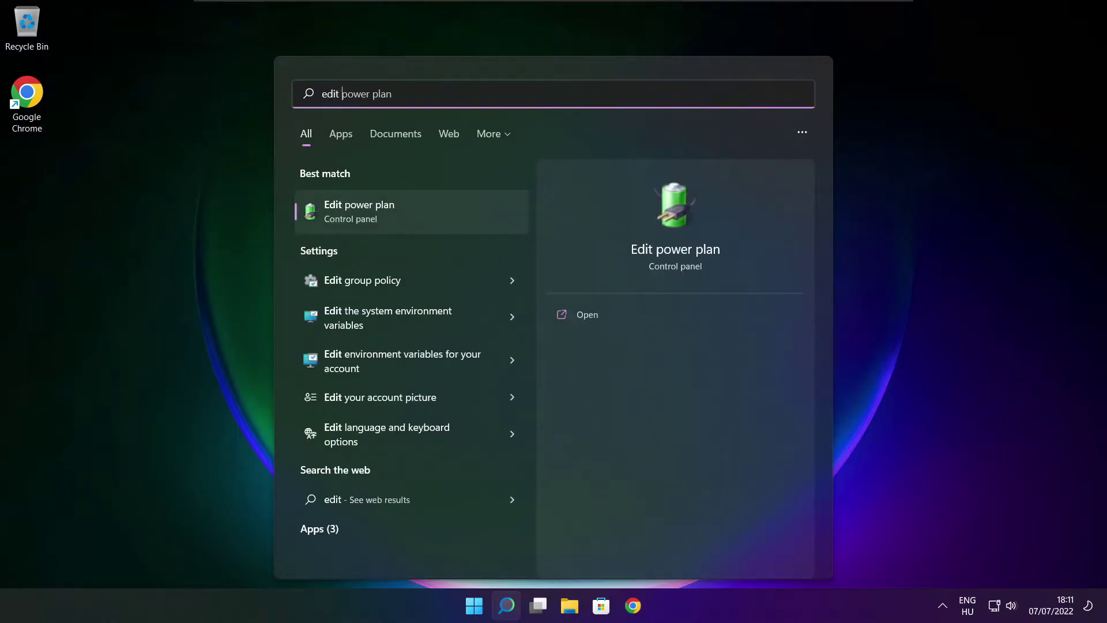
text(power plan)
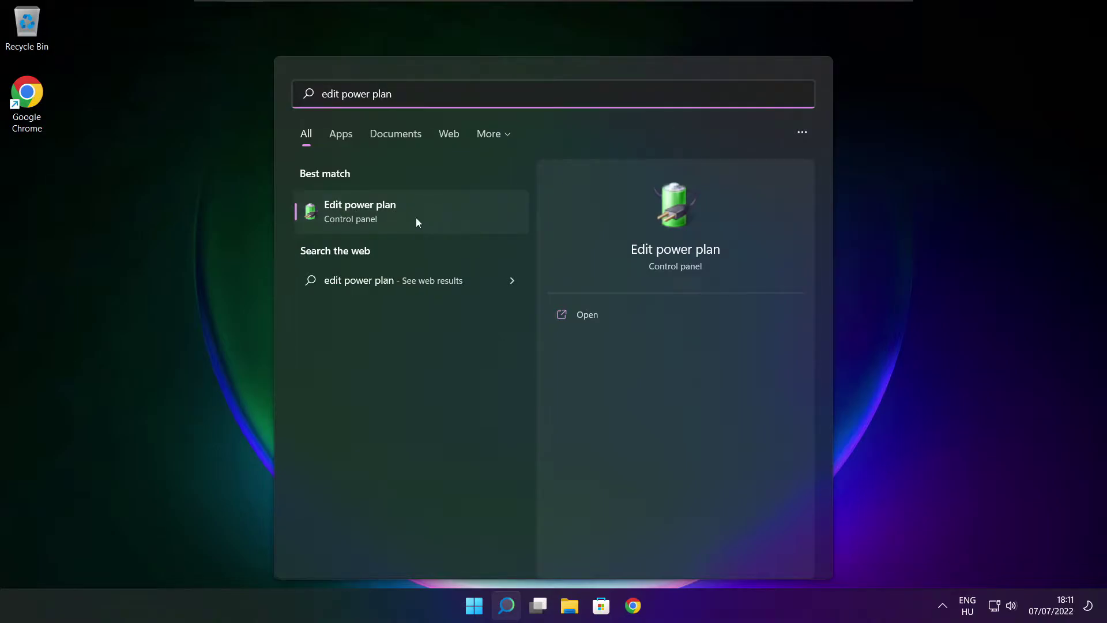
click(437, 218)
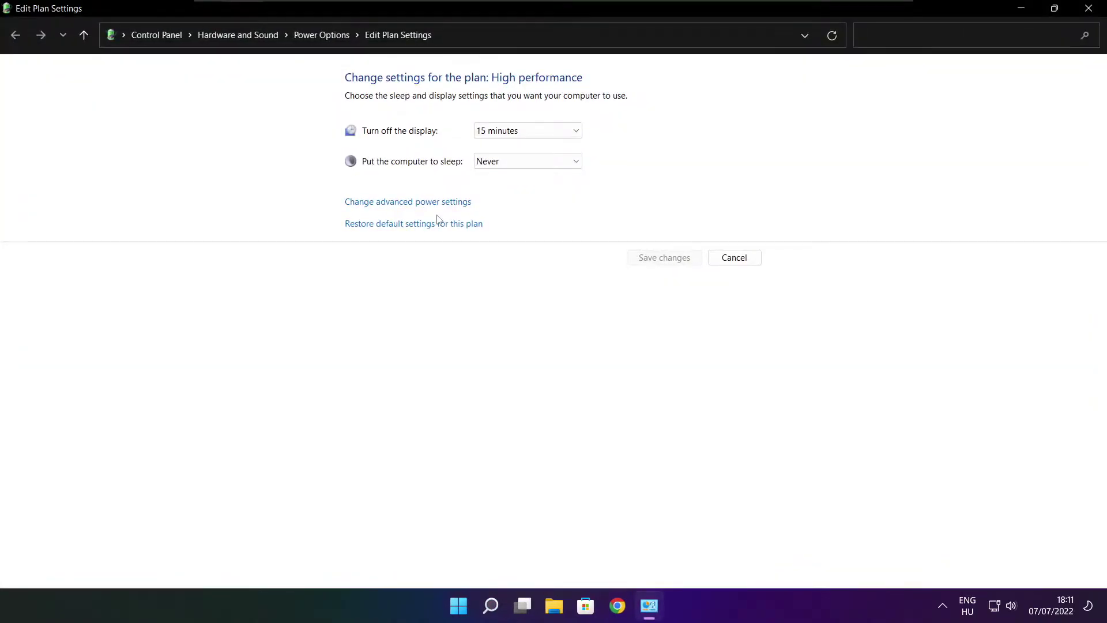
click(329, 43)
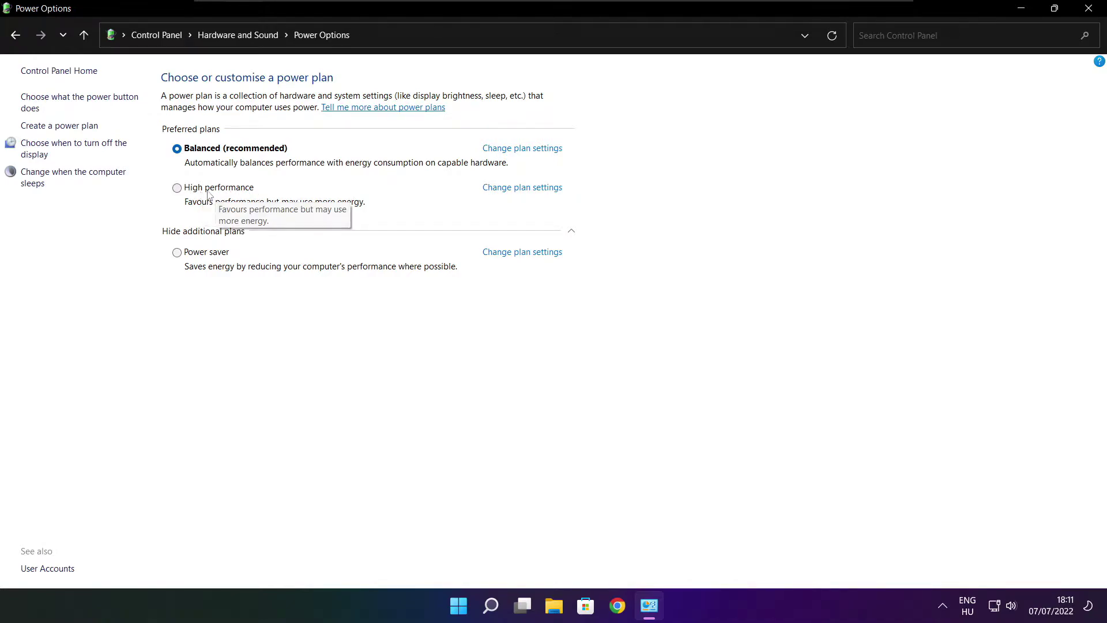
click(229, 191)
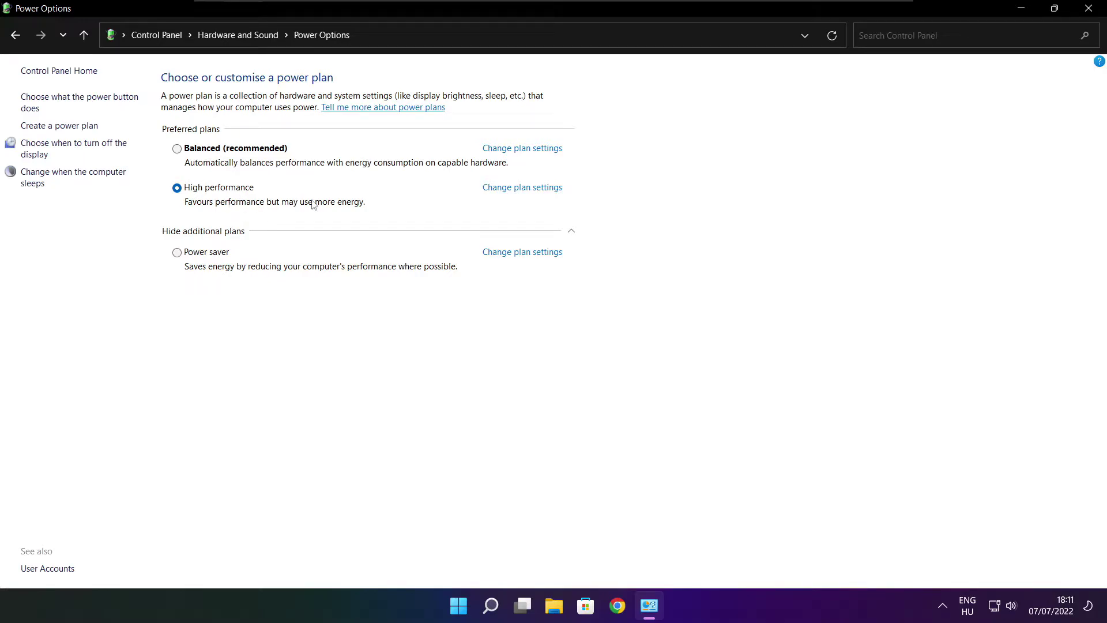
click(1091, 8)
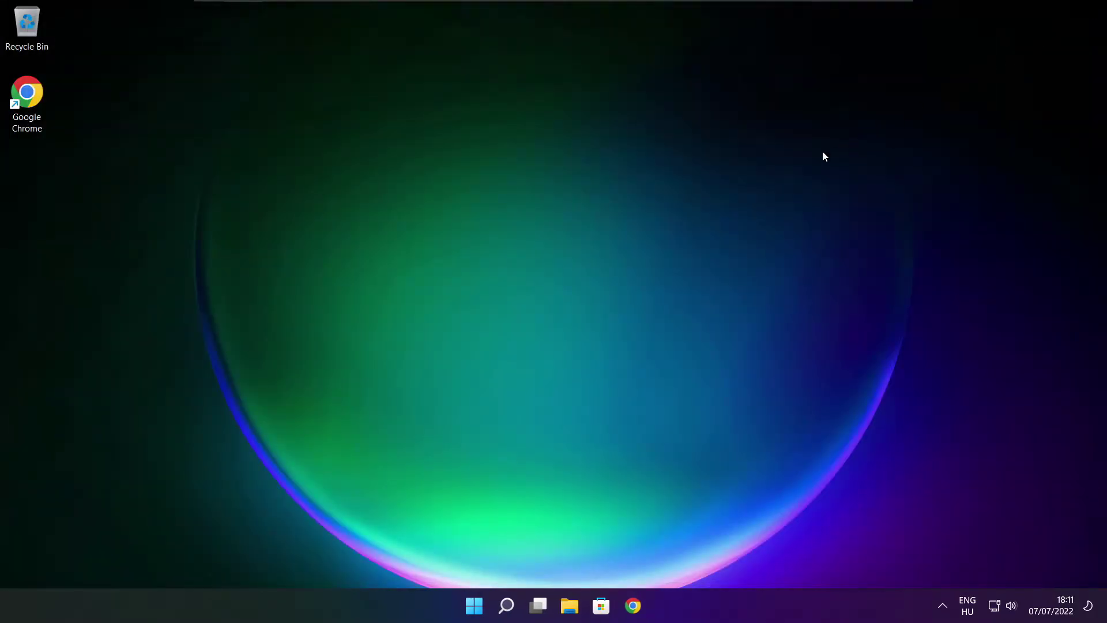
Search 'game mode' and open the Settings Gaming › Game Mode page.
click(508, 607)
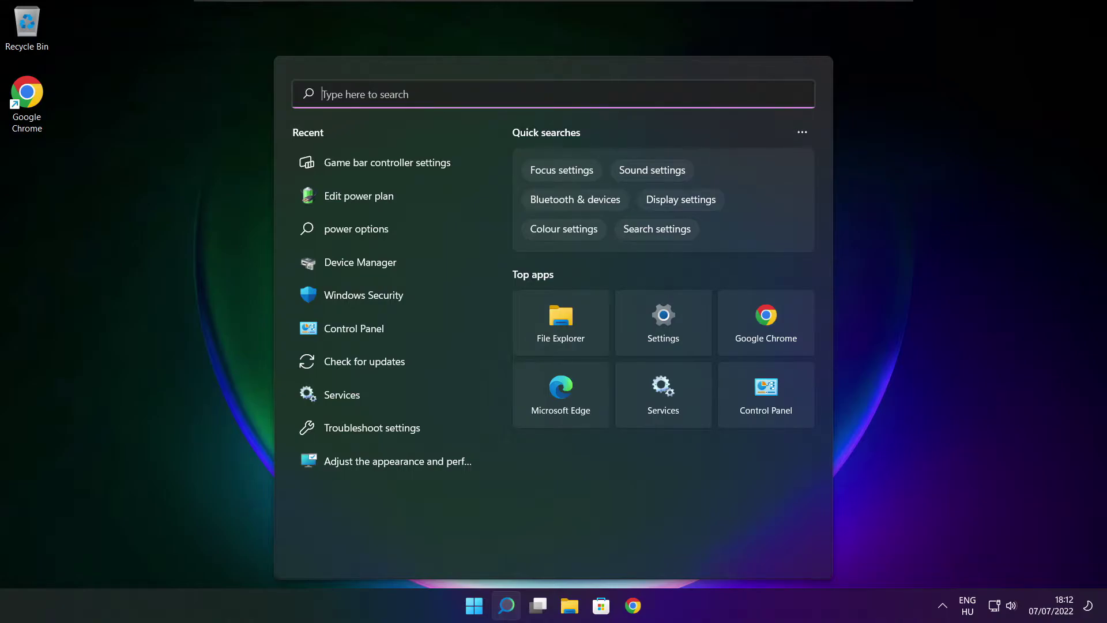
text(game mo)
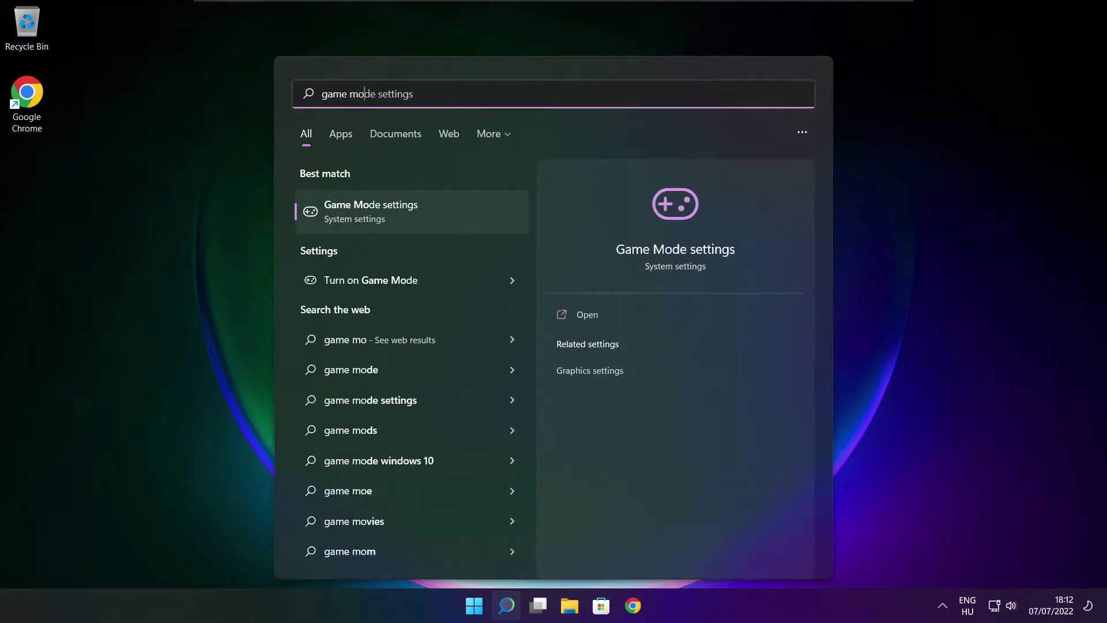
text(de)
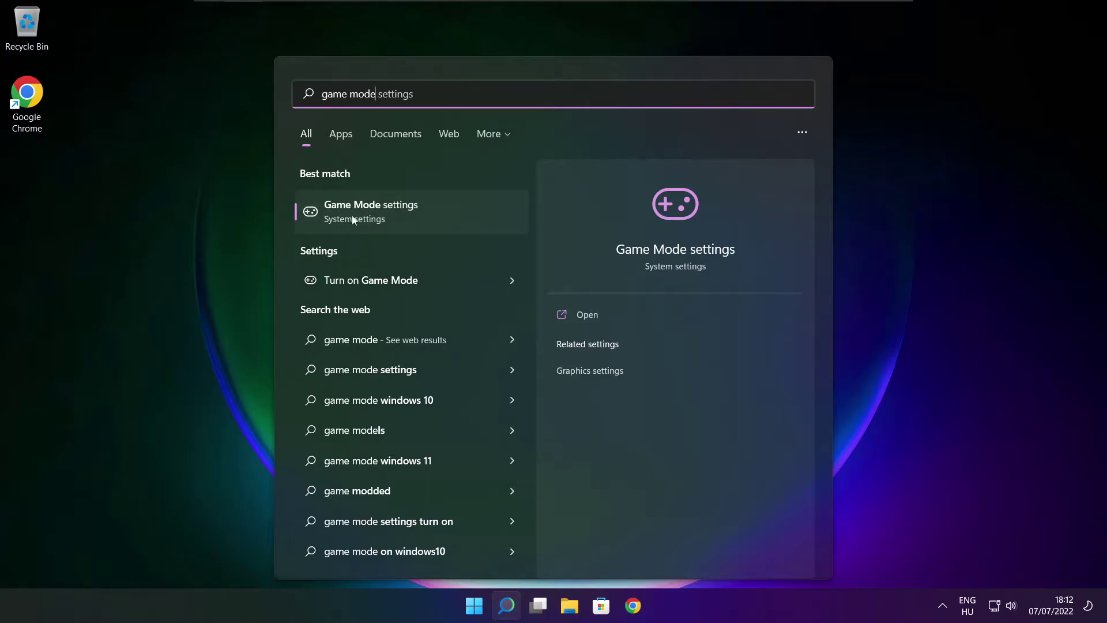
click(437, 213)
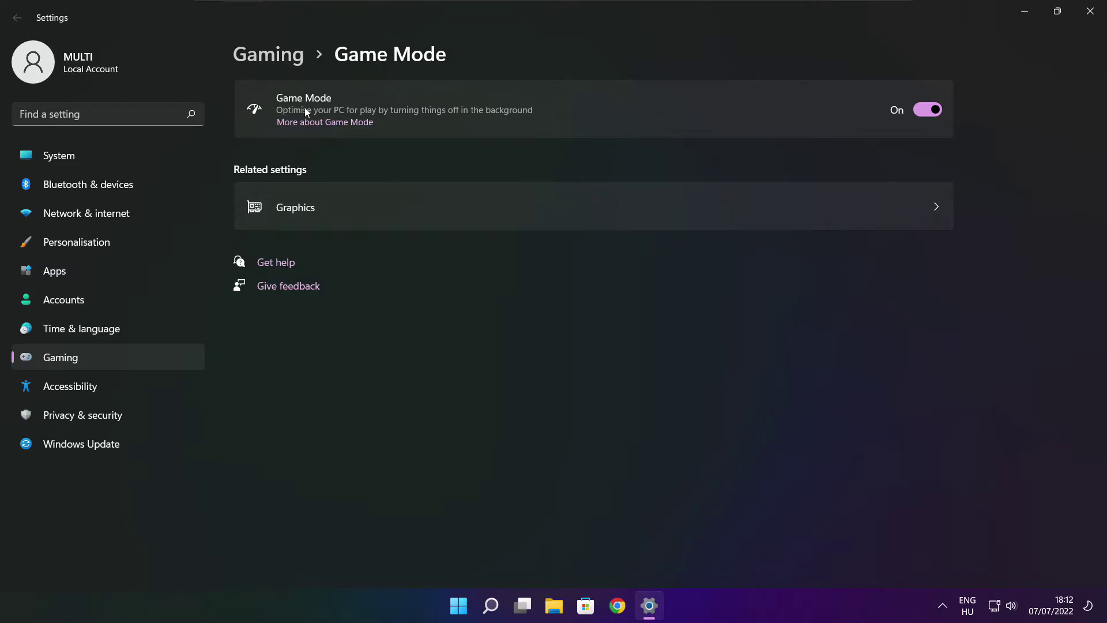
Toggle Game Mode off and back on, review Xbox Game Bar settings, then close Settings and open the Win+X menu.
click(935, 110)
click(935, 110)
click(273, 58)
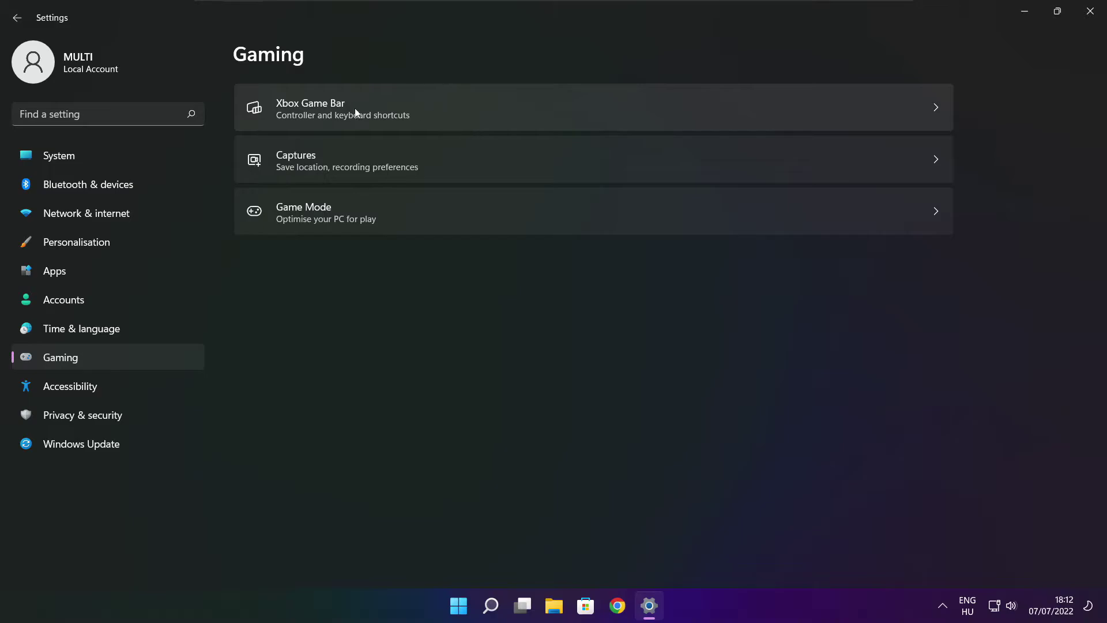
click(450, 121)
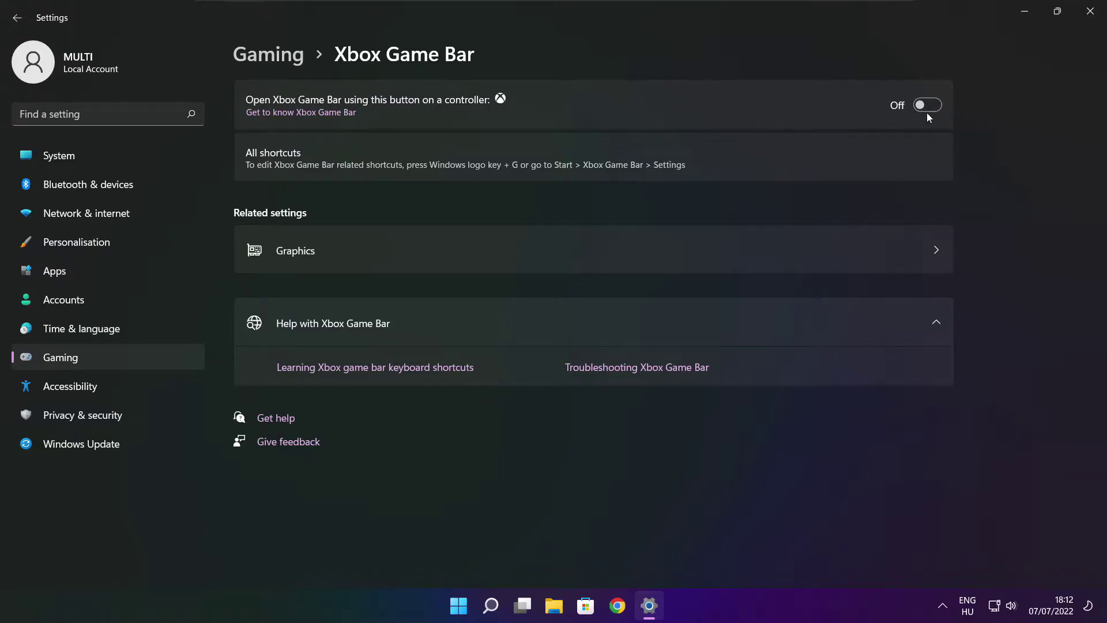
click(1090, 18)
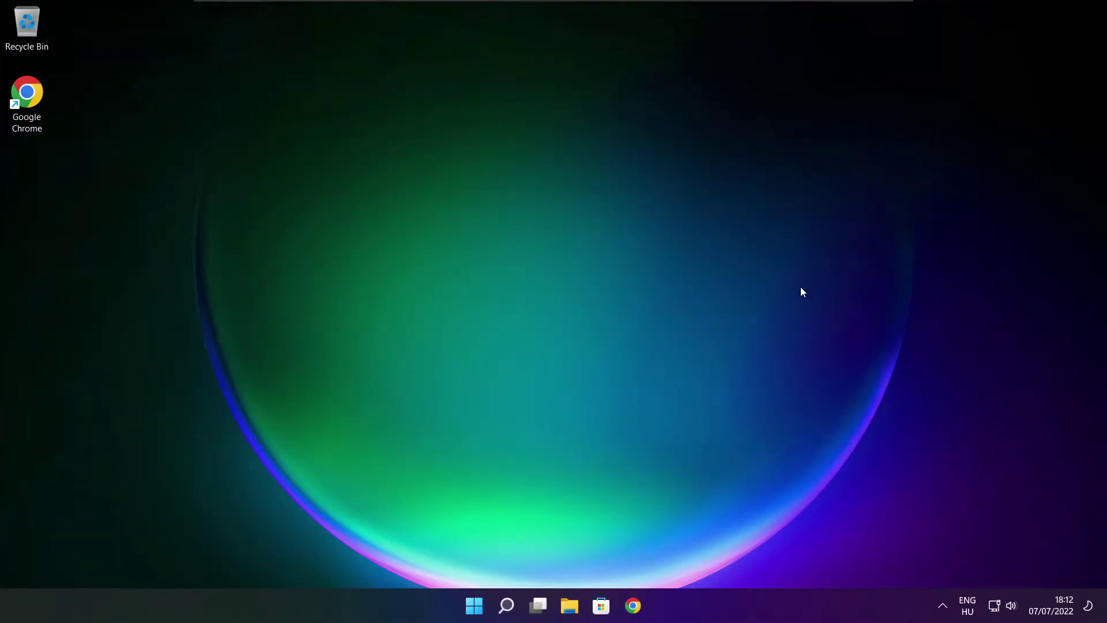
right_click(475, 607)
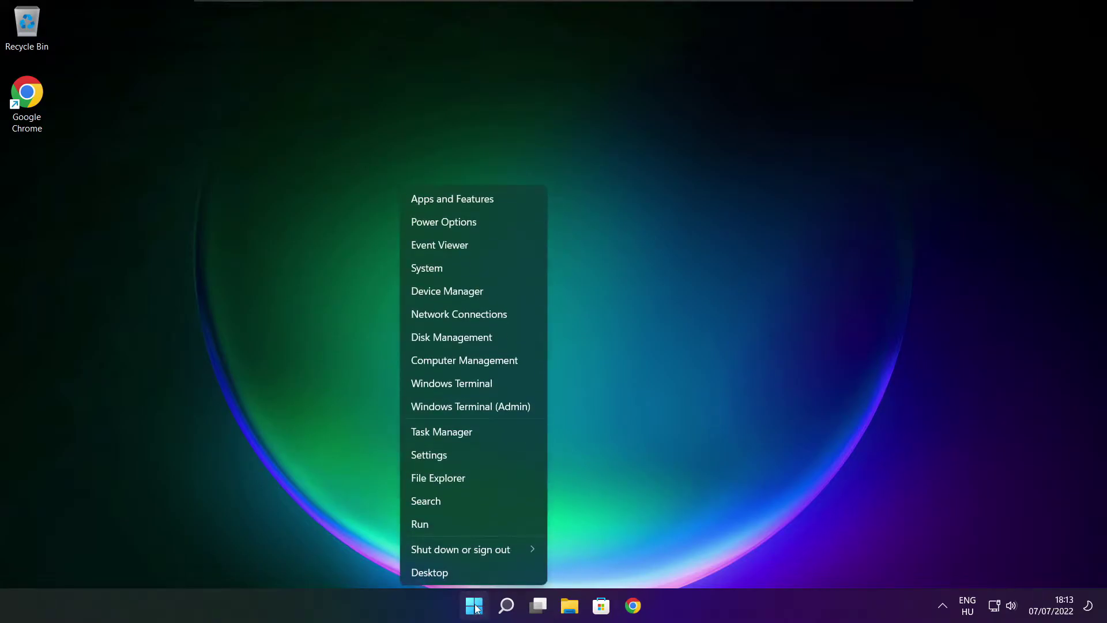
In Task Manager's Startup list, disable Cortana, Microsoft Edge, Microsoft Teams and Terminal, then close it.
click(477, 433)
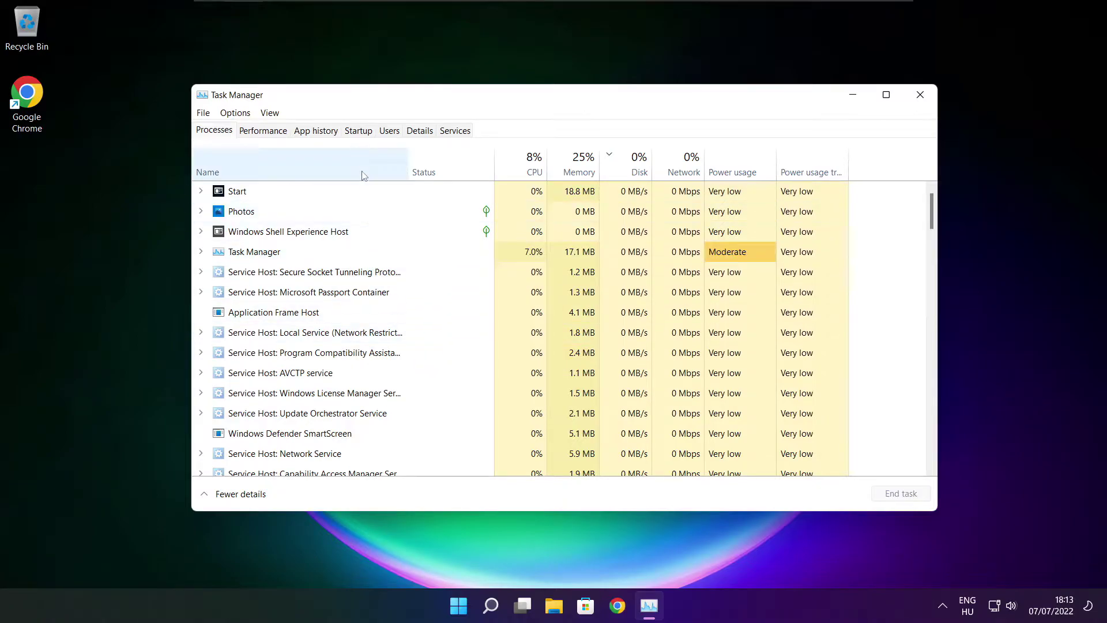
click(359, 131)
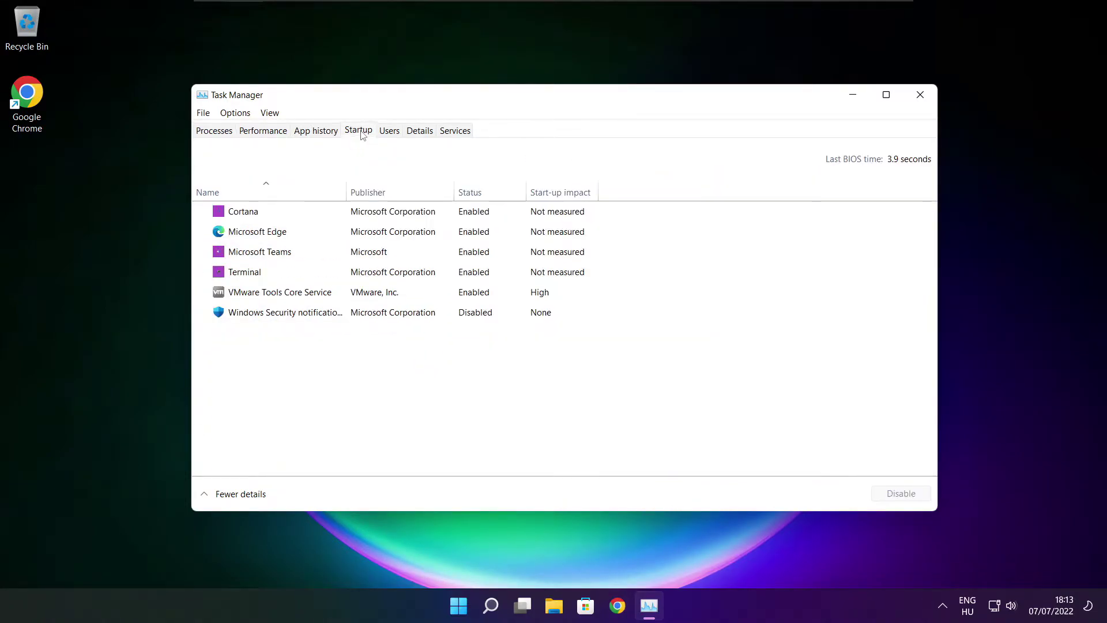
click(423, 217)
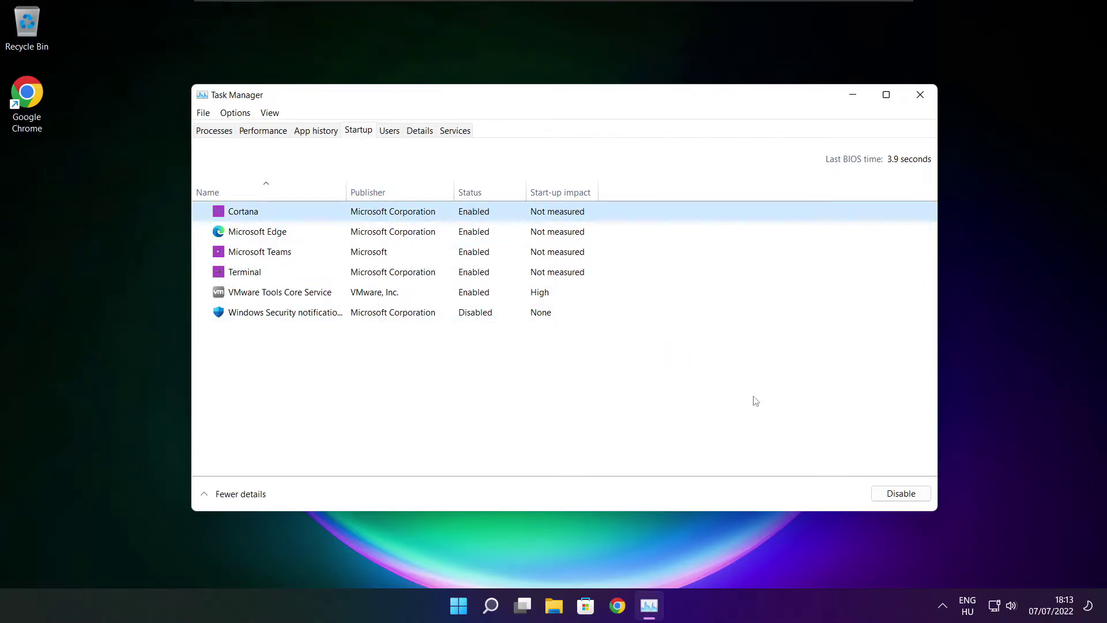
click(901, 496)
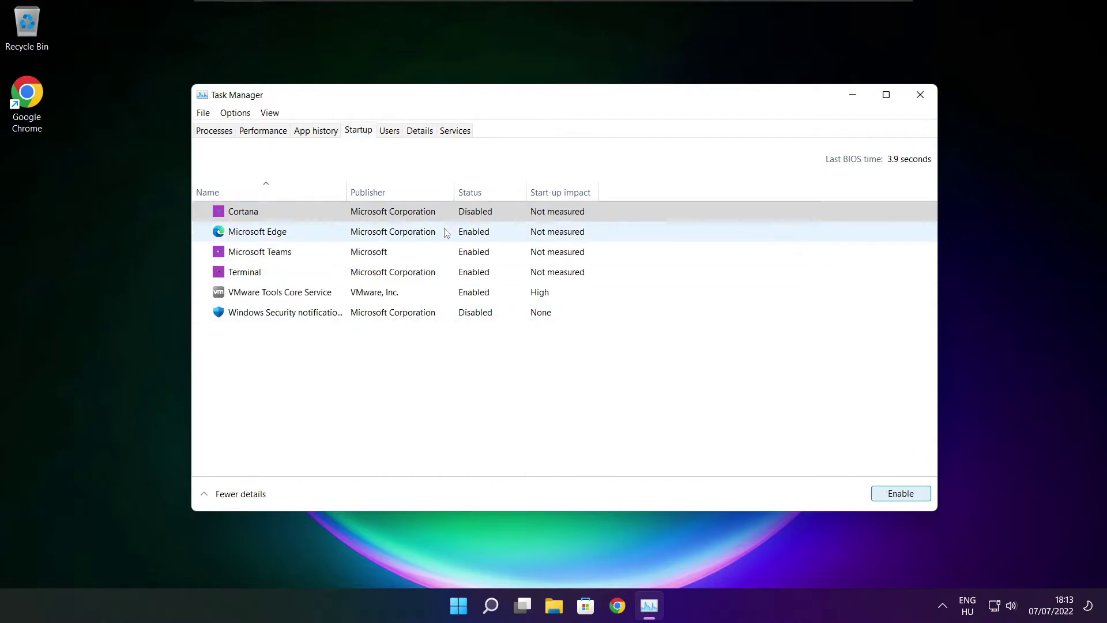
click(340, 236)
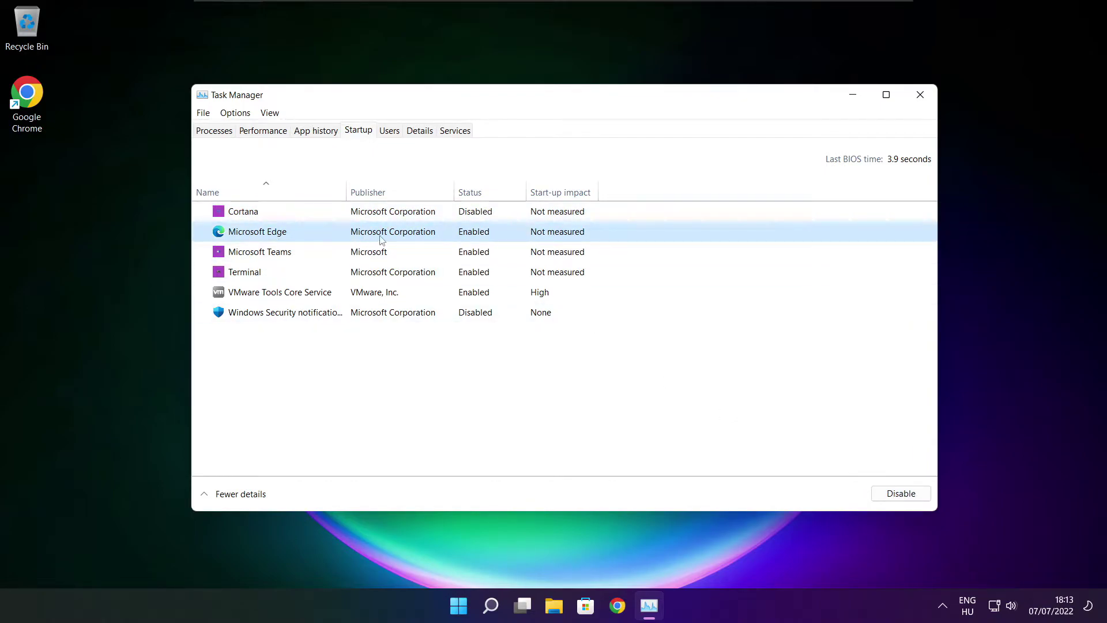
click(901, 493)
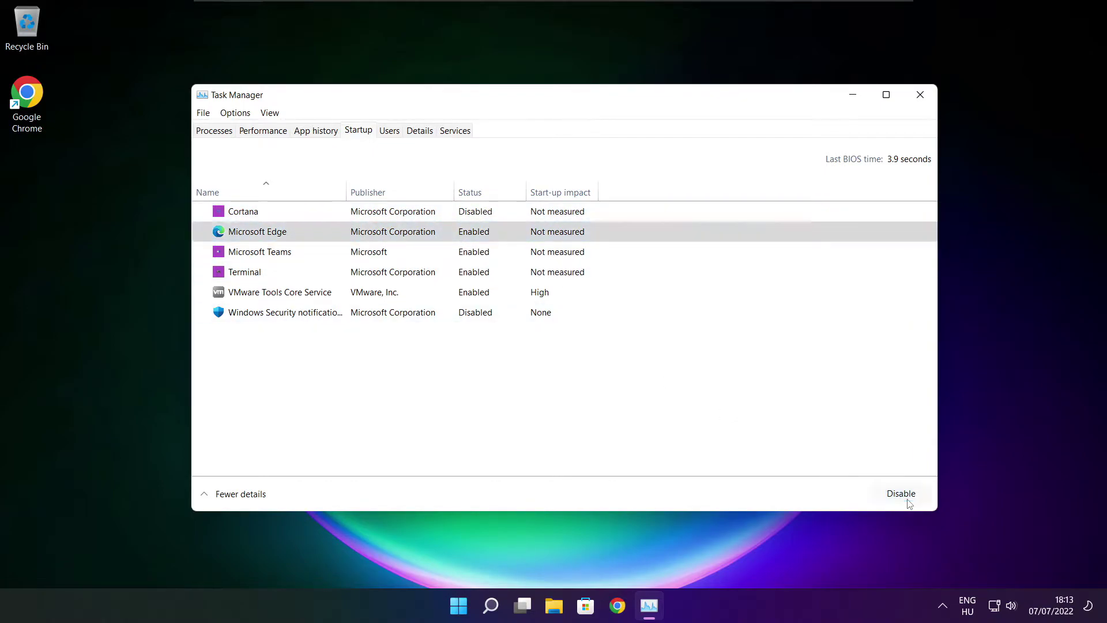
click(488, 256)
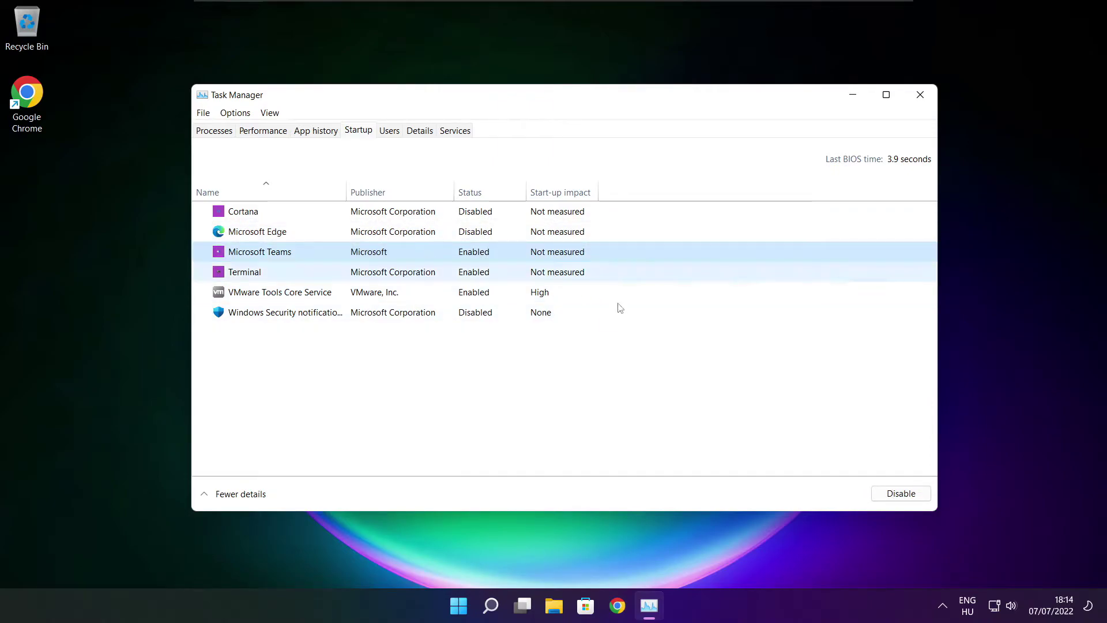
click(421, 276)
click(908, 495)
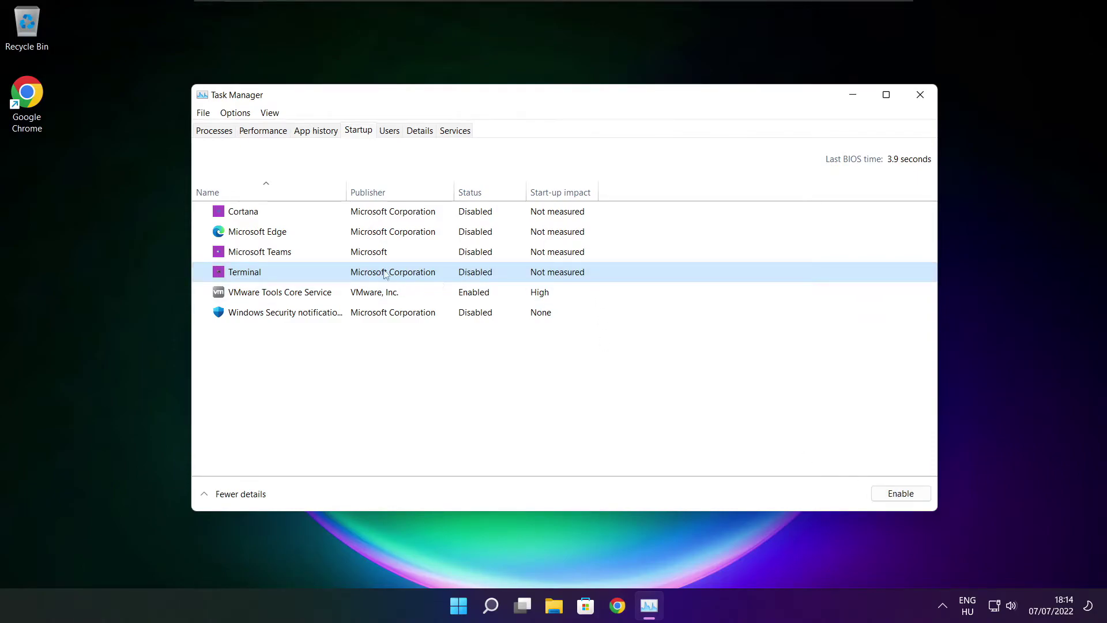
click(919, 98)
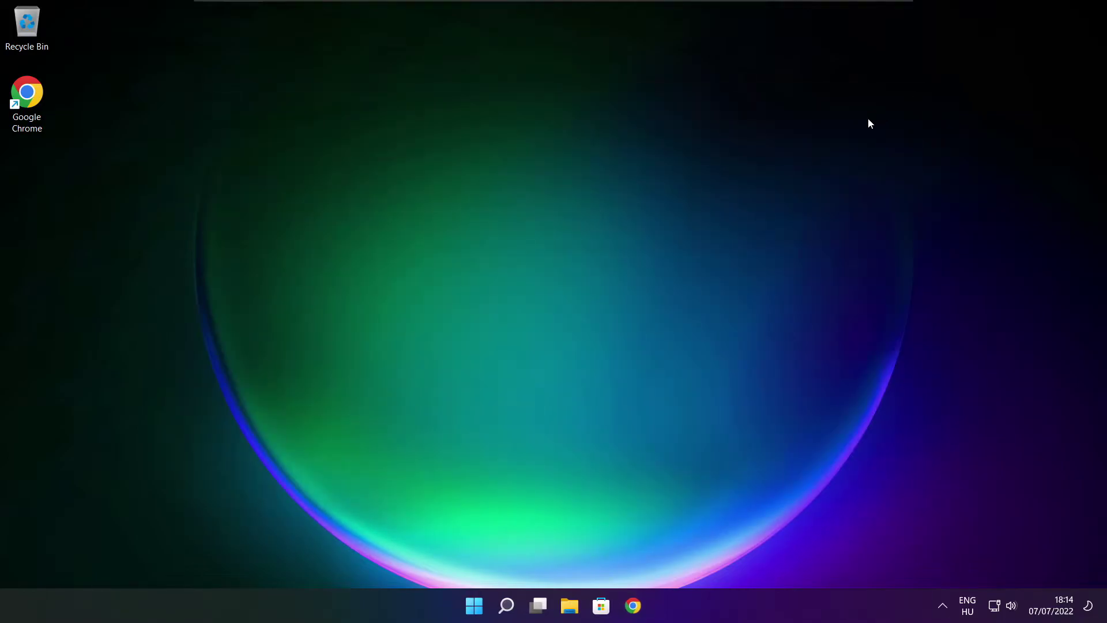
Analyse drive C: (9% fragmented), start optimising it, and close Optimise Drives.
click(507, 612)
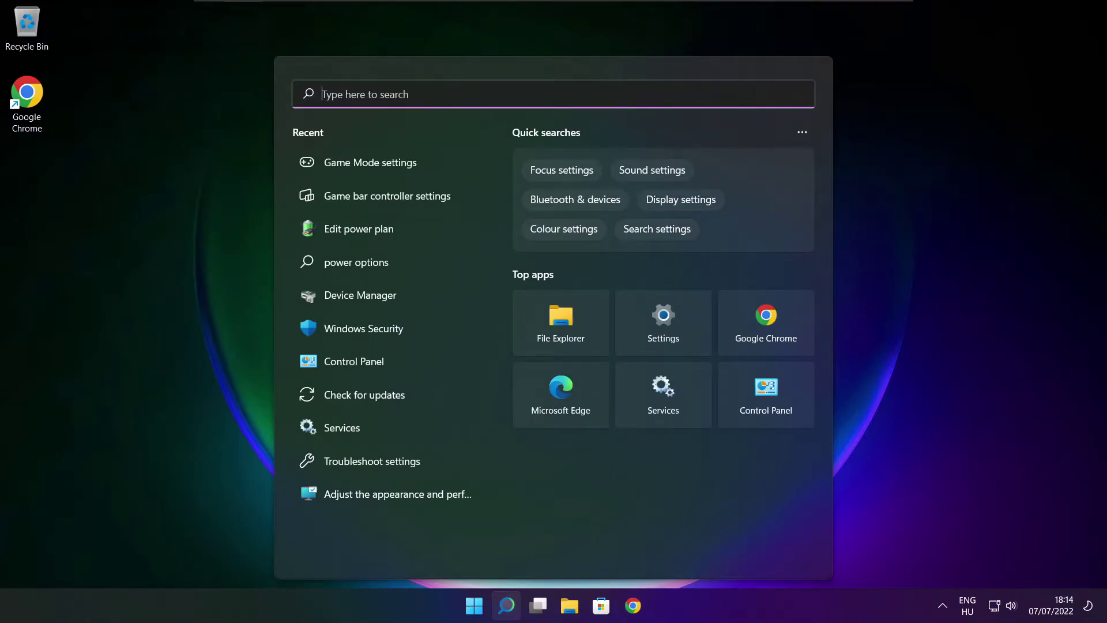
text(optimi)
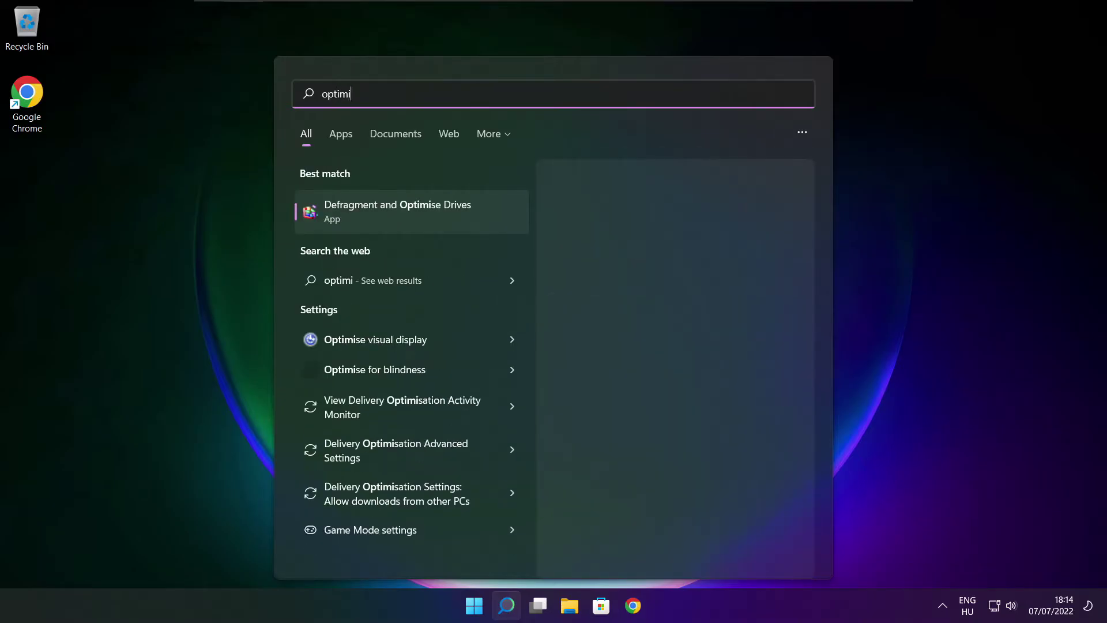
text(se)
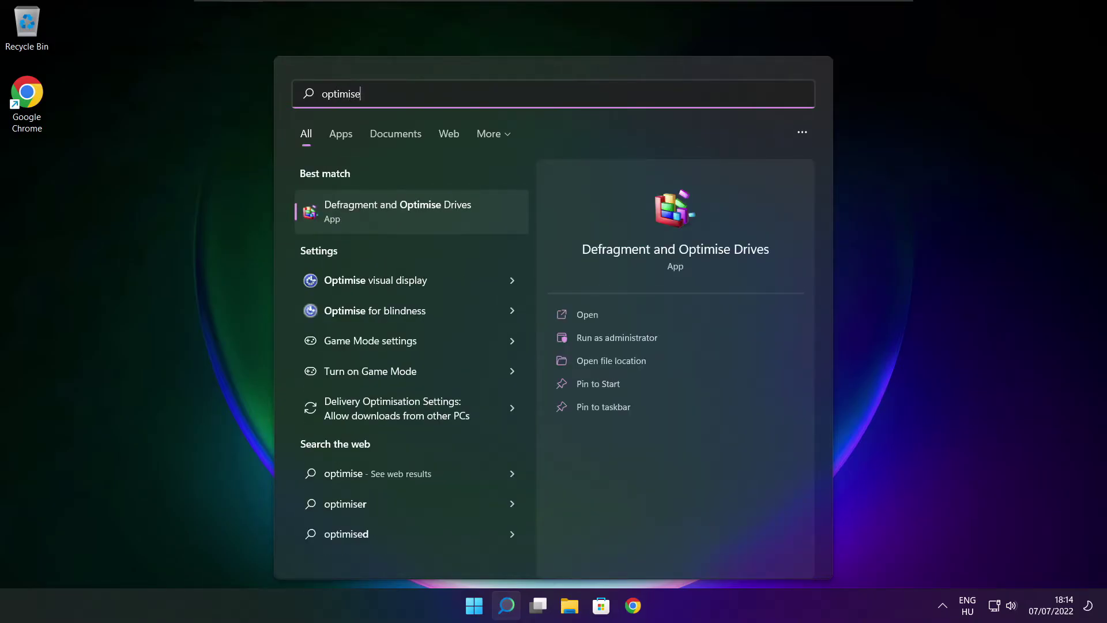
click(424, 209)
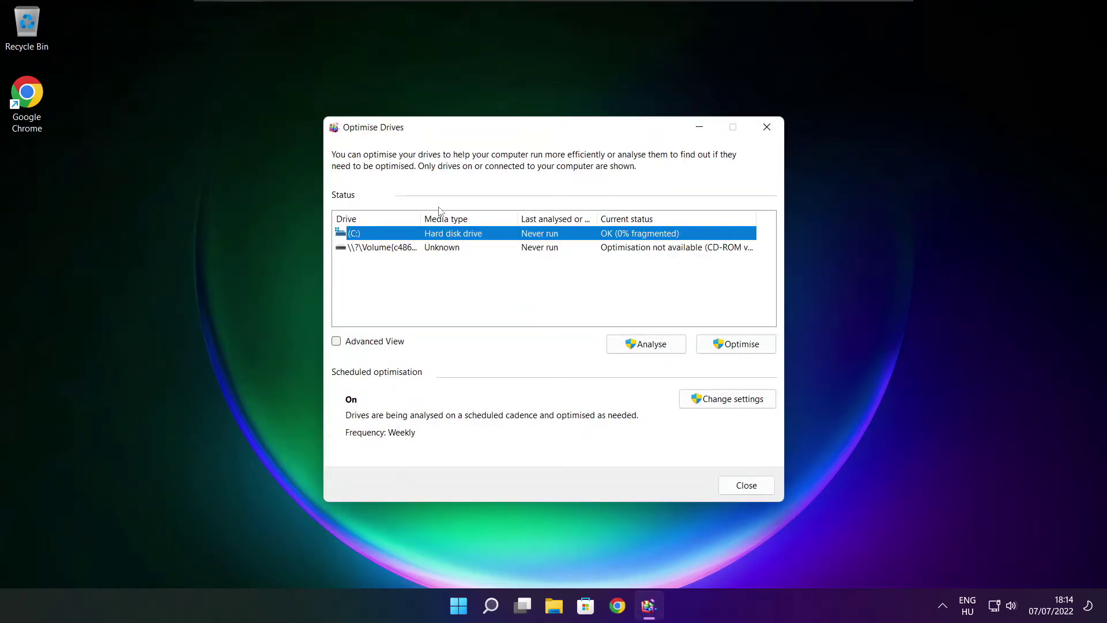
click(642, 345)
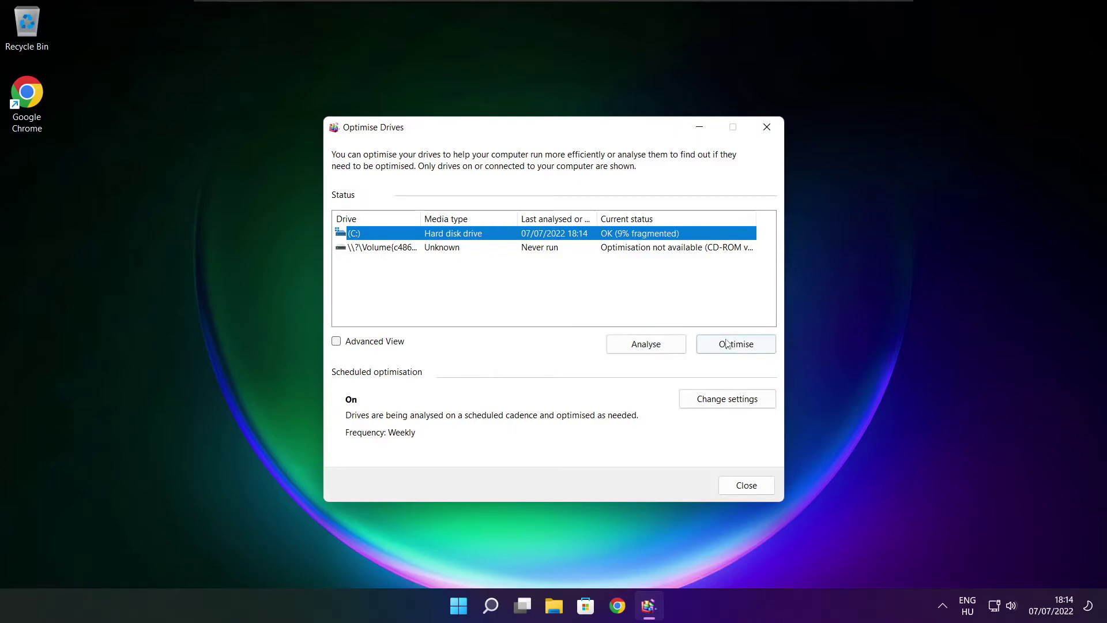
click(742, 350)
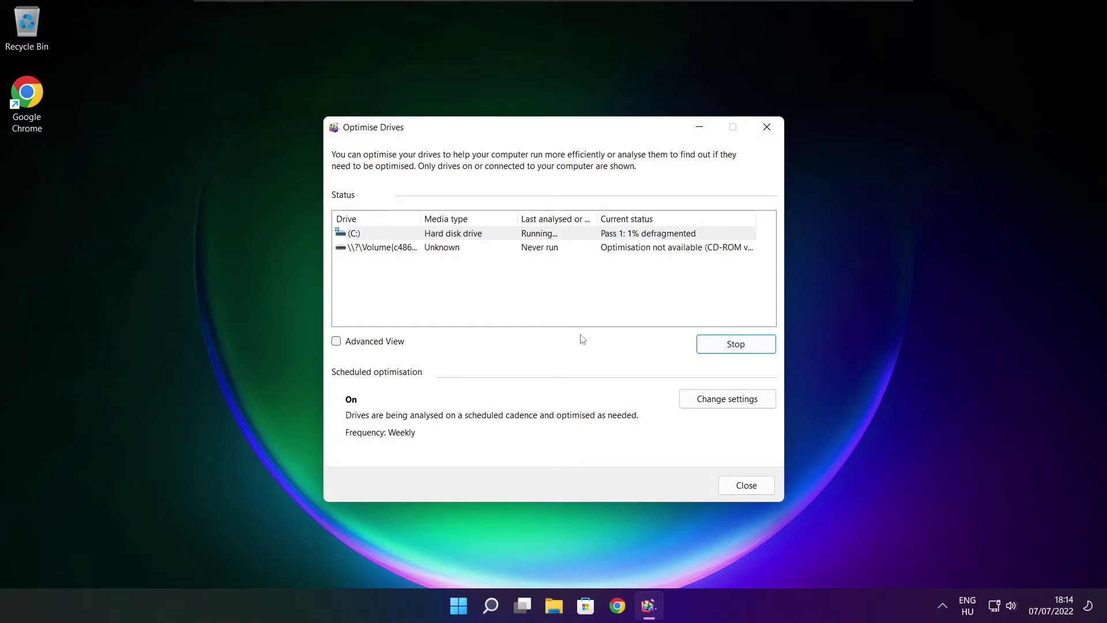
key(alt+F4)
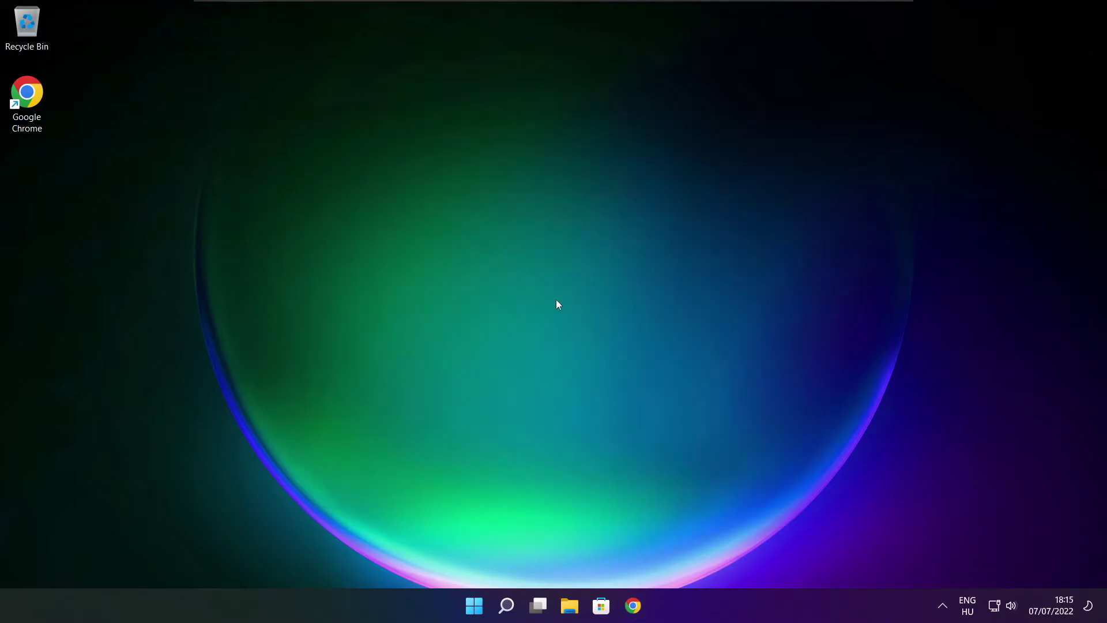
Check for Windows updates, which shows KB5014668 available, then close Settings.
click(506, 605)
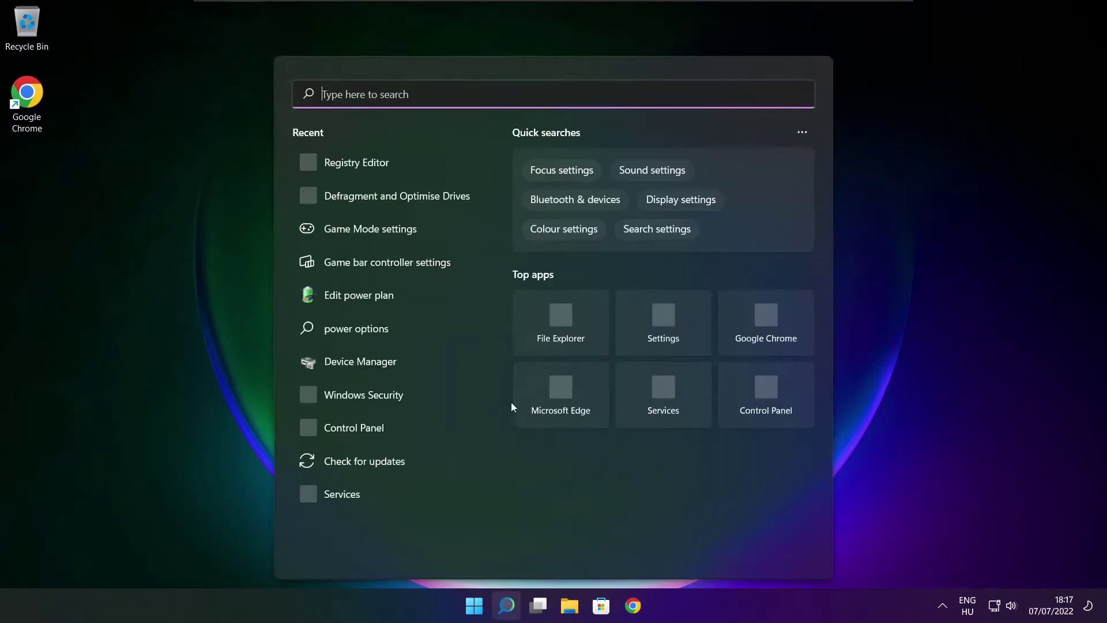
text(updates)
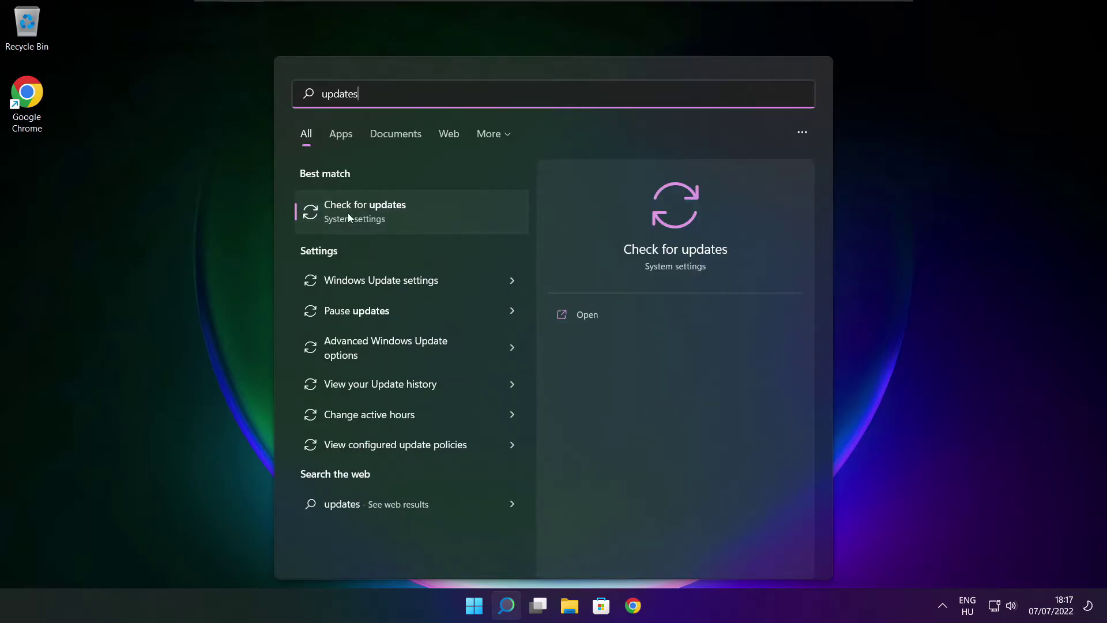
click(402, 219)
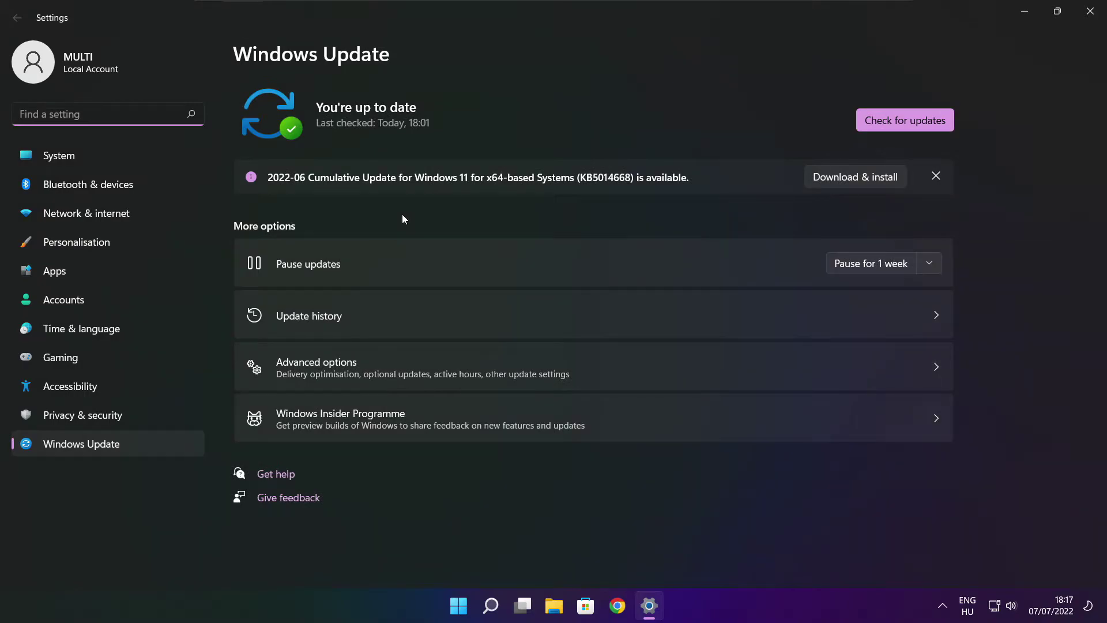
click(905, 122)
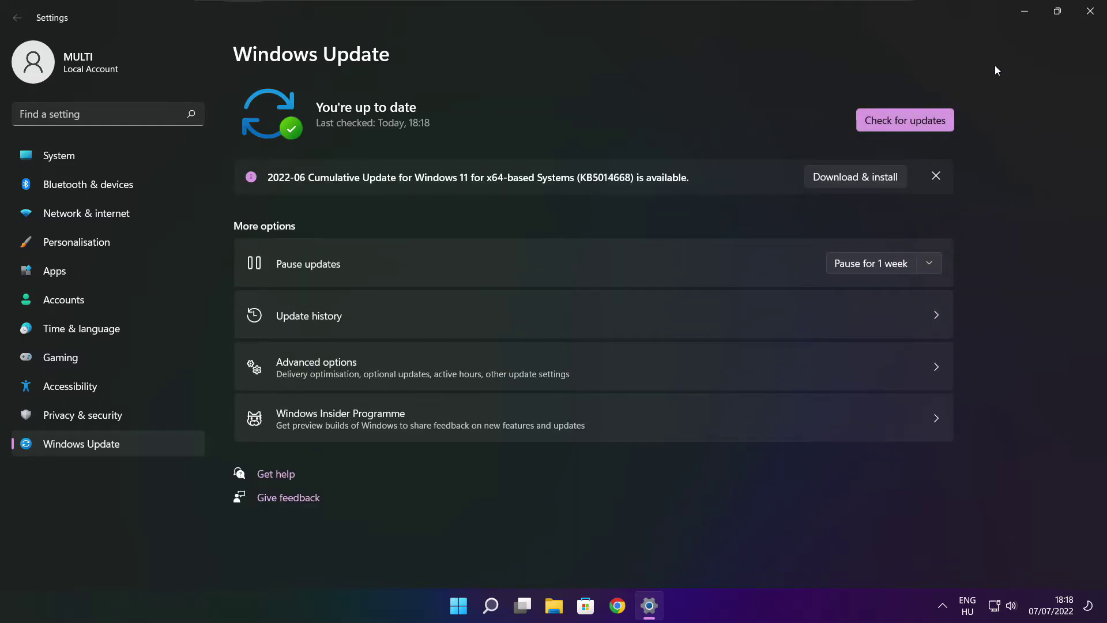
click(1089, 18)
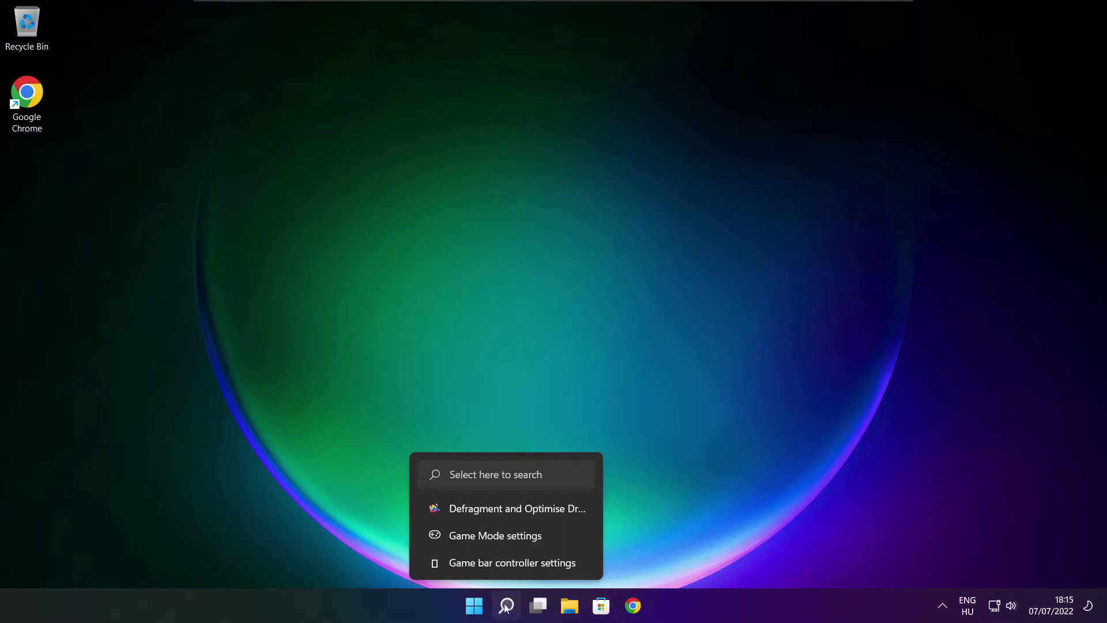
Launch Registry Editor via 'regedit' and navigate to HKEY_CURRENT_USER\System\GameConfigStore.
click(506, 608)
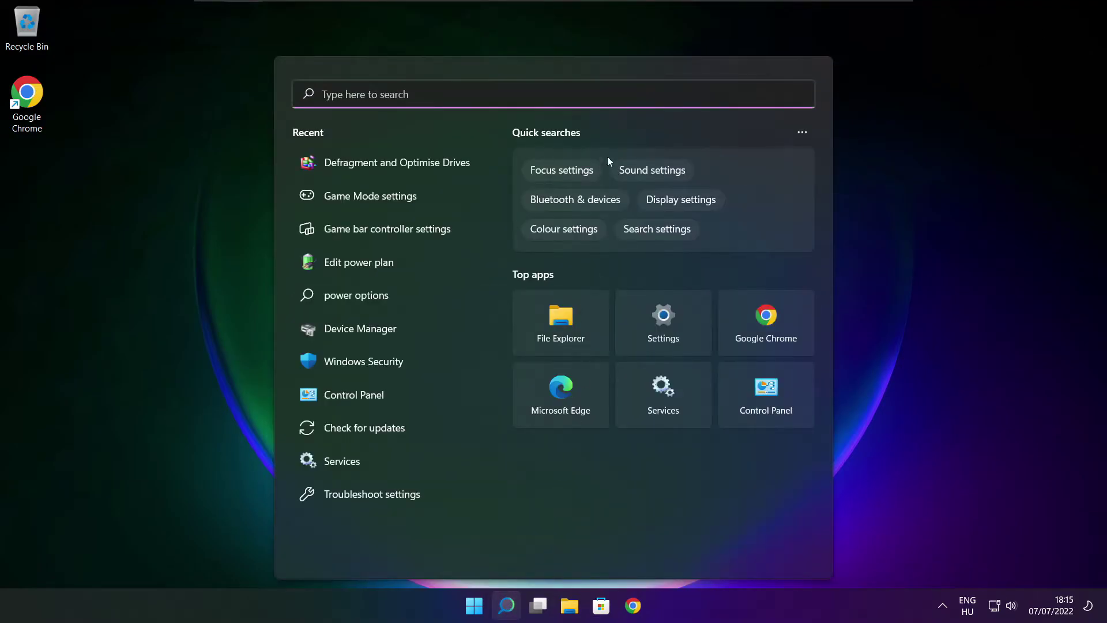
text(regedit)
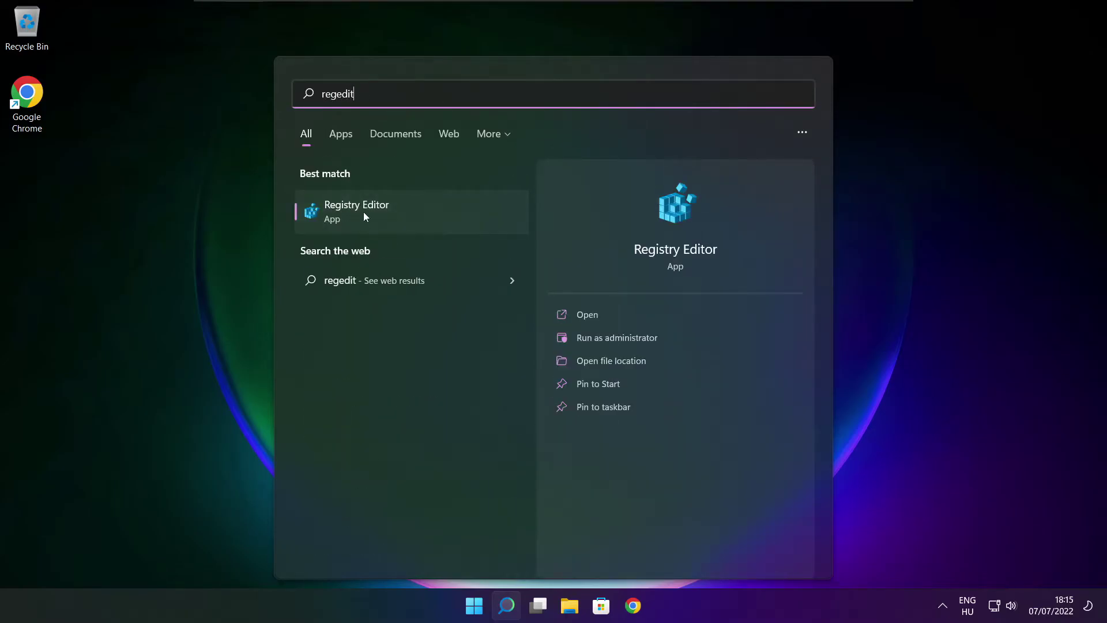
click(423, 213)
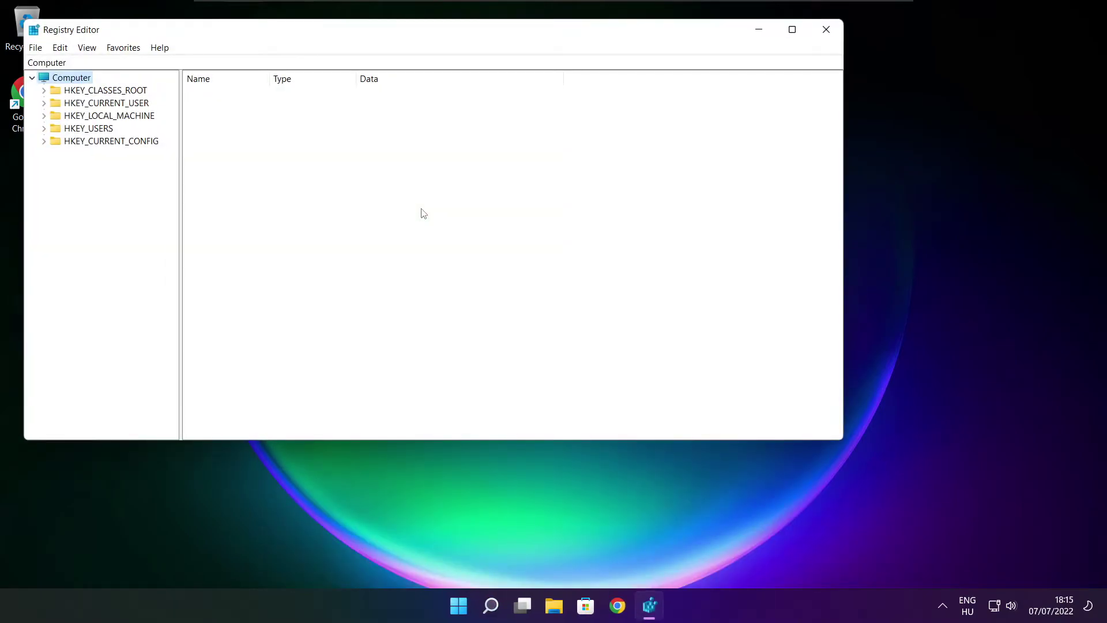
drag(330, 34, 449, 118)
click(167, 190)
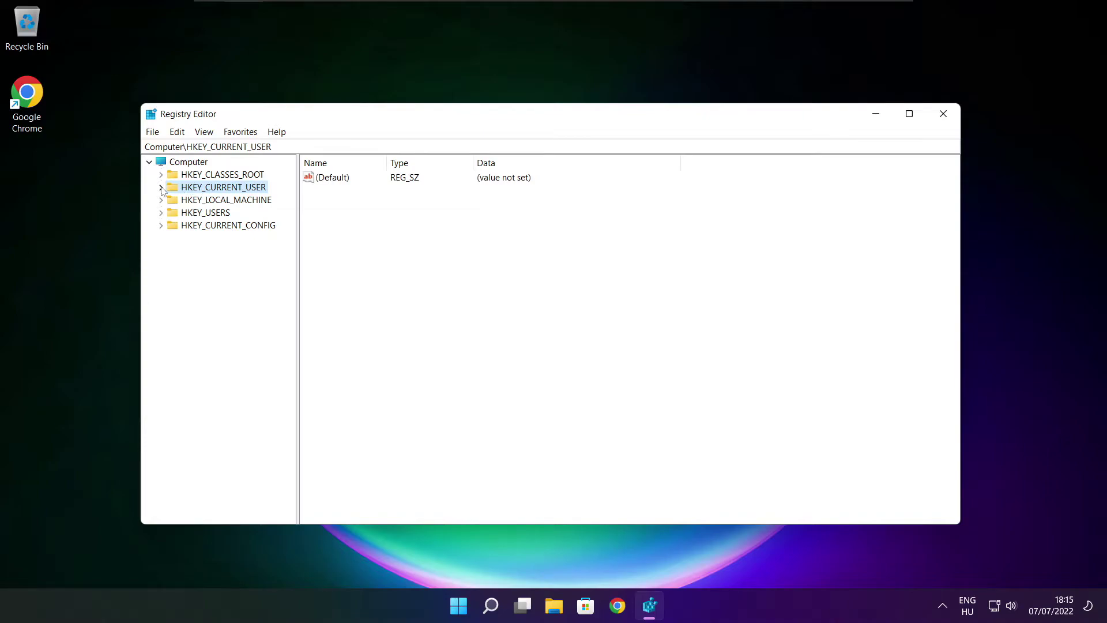
click(161, 187)
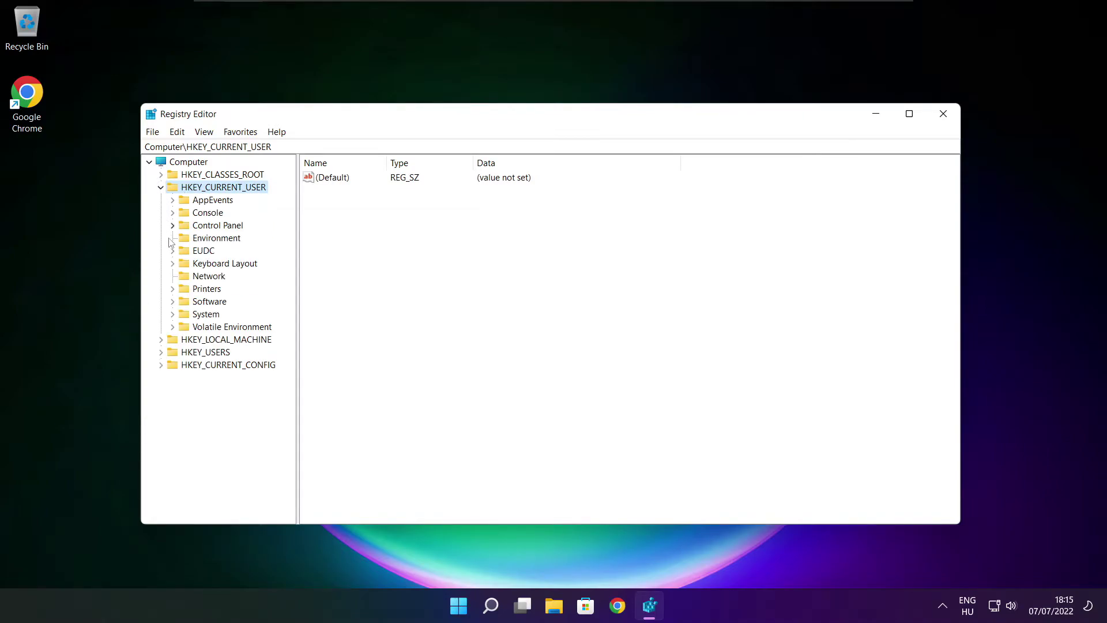
click(185, 319)
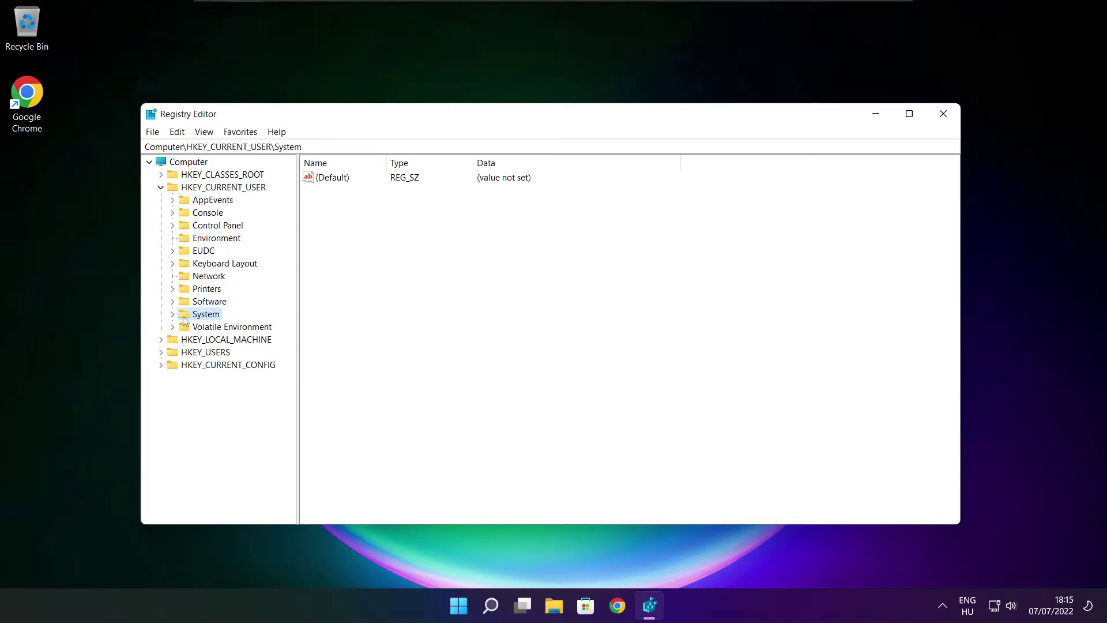
click(172, 315)
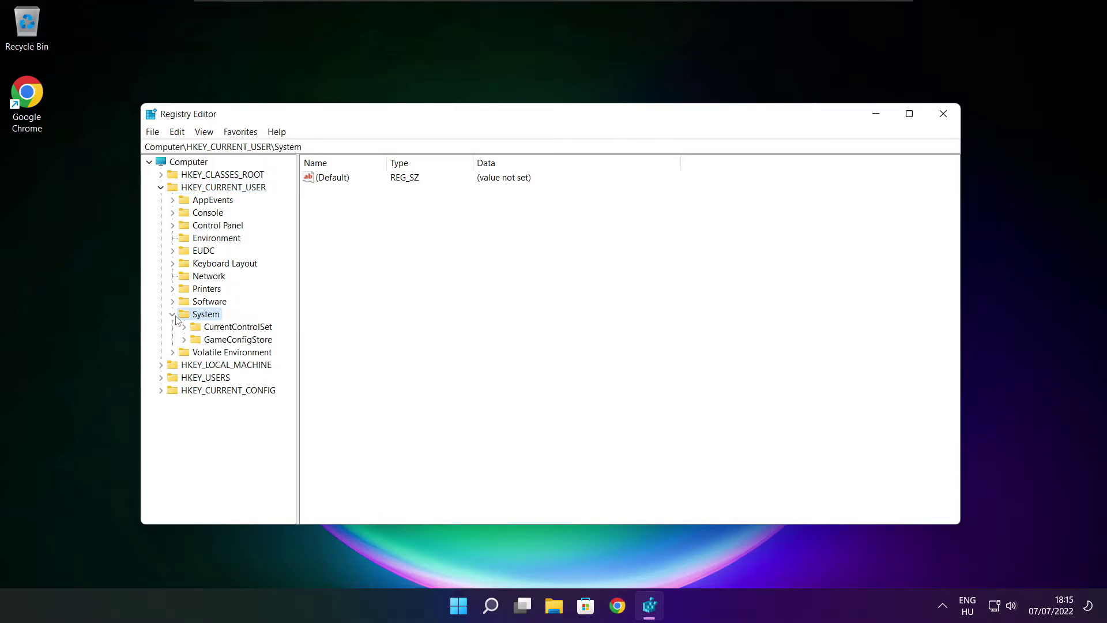
click(226, 342)
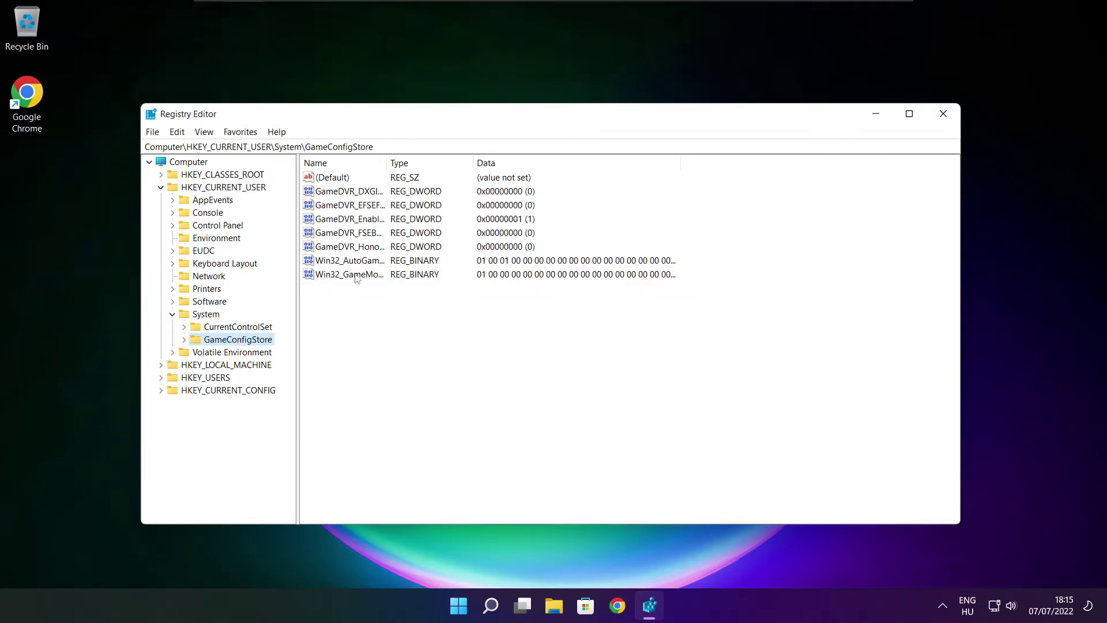
drag(387, 162, 490, 159)
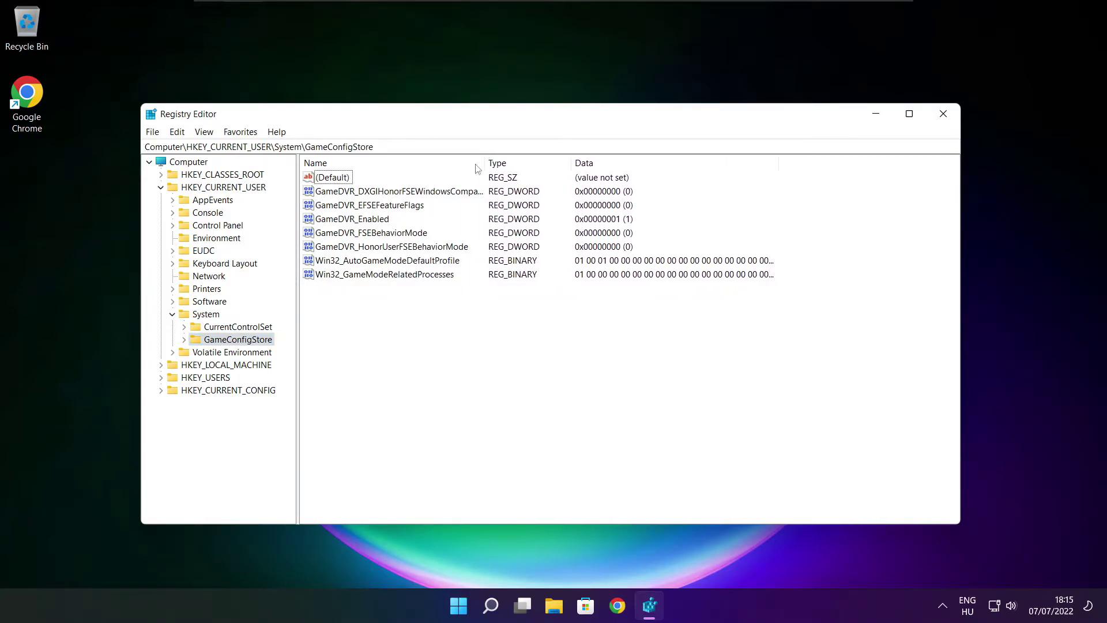
Change the GameDVR_Enabled value from 1 to 0.
click(361, 225)
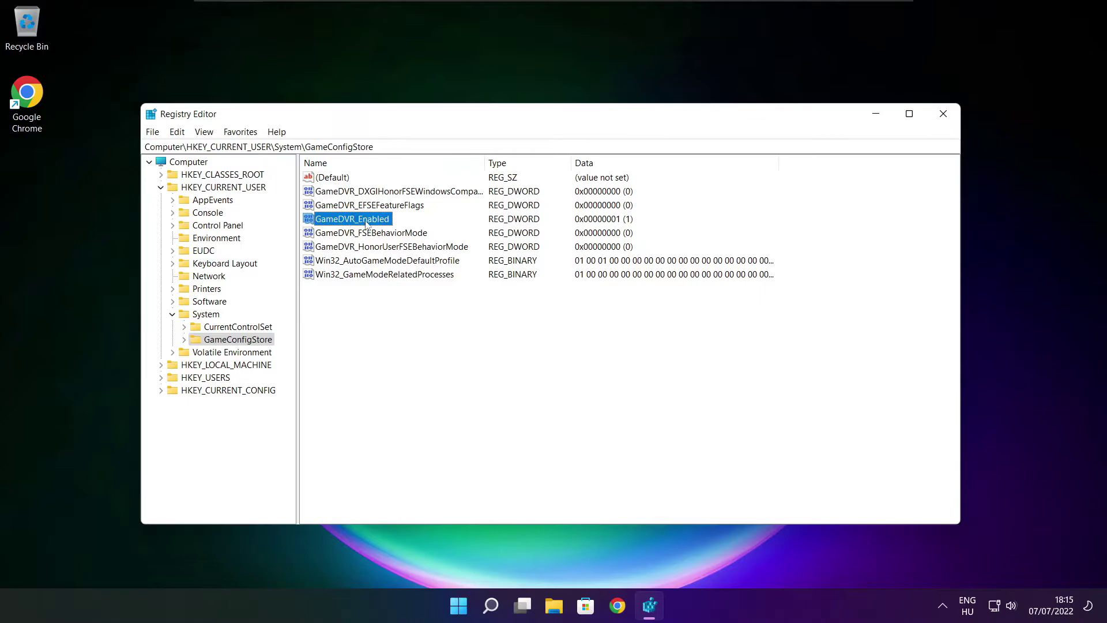
double_click(349, 224)
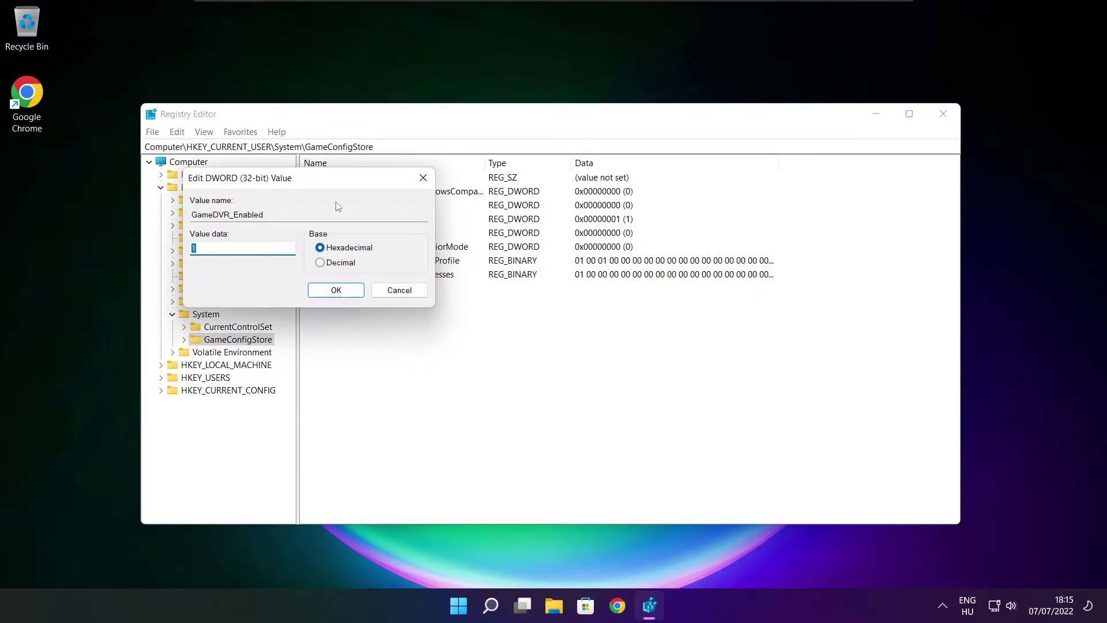
drag(350, 189, 582, 229)
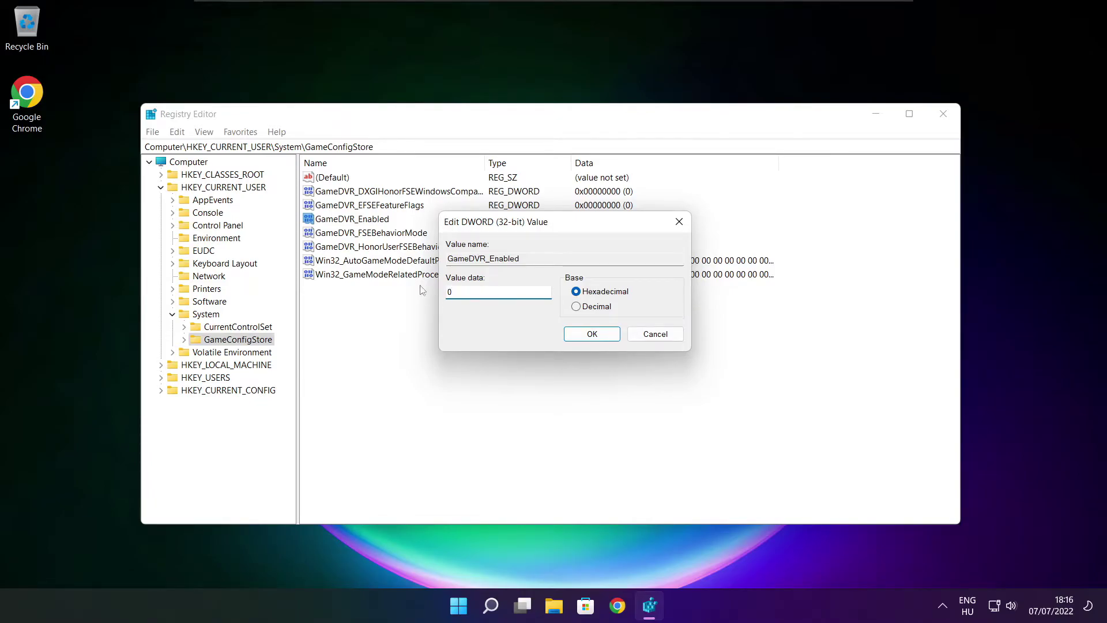
click(593, 336)
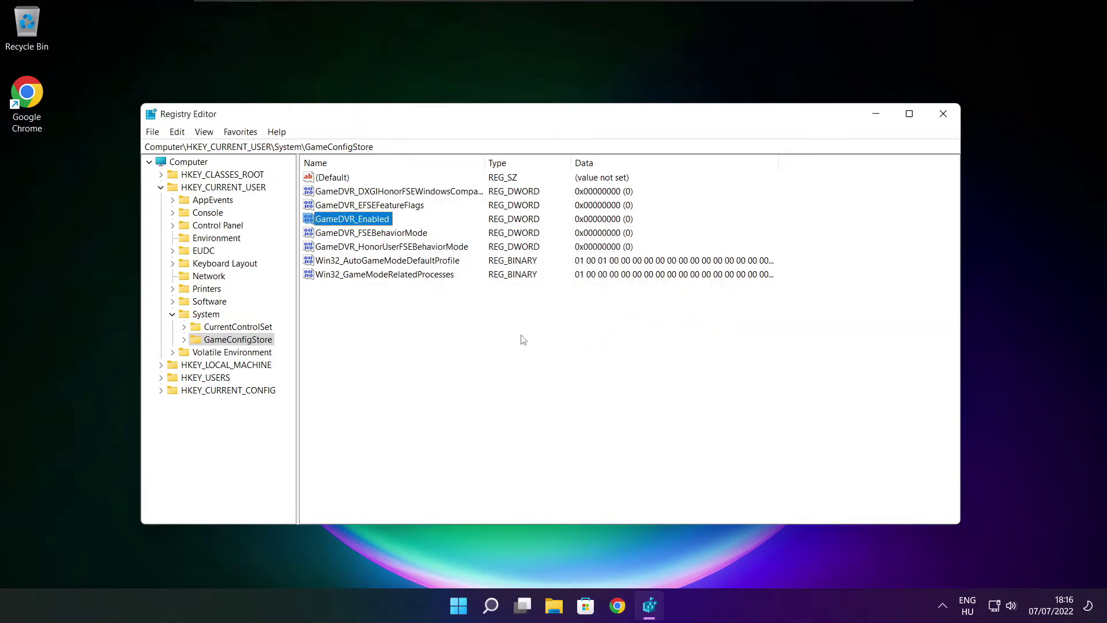
Collapse HKEY_CURRENT_USER and expand HKEY_LOCAL_MACHINE to show its subkeys.
click(162, 188)
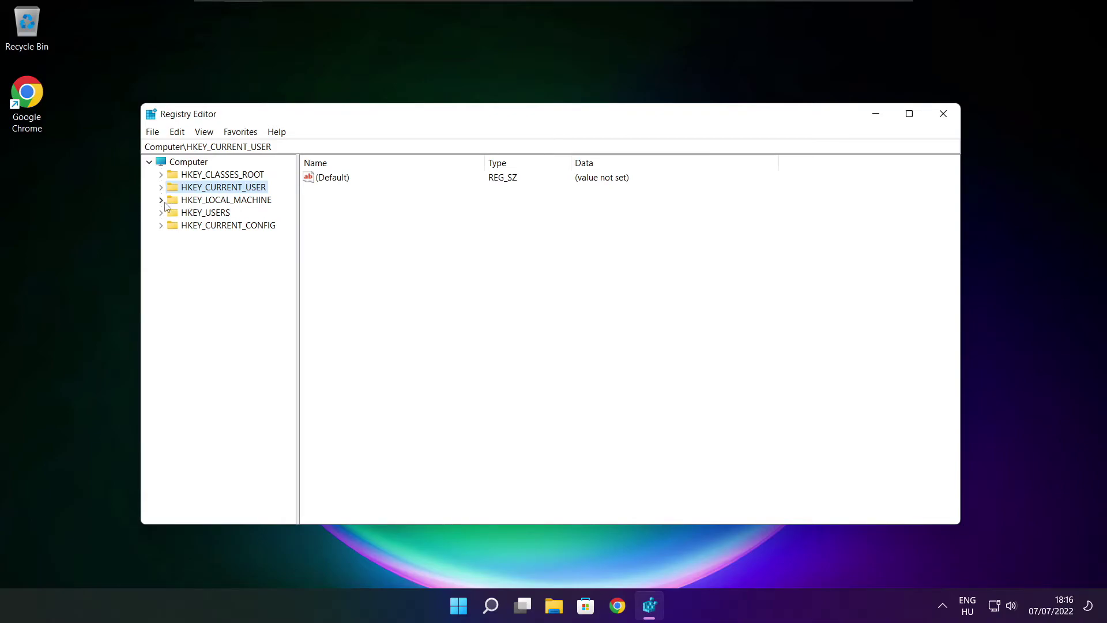
click(184, 203)
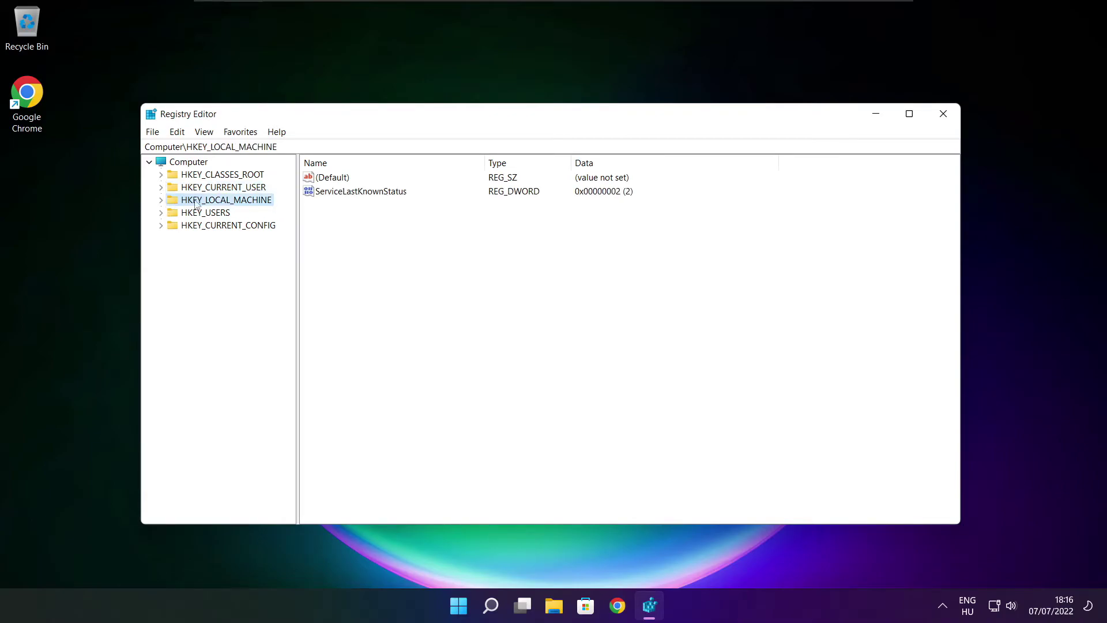
click(162, 201)
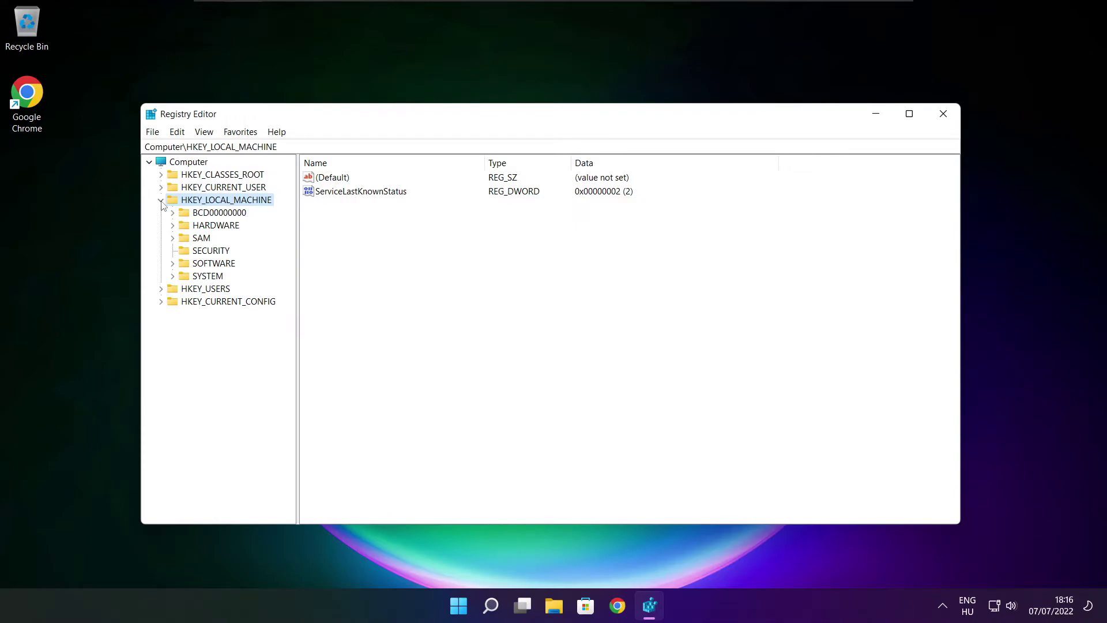
Expand HKEY_LOCAL_MACHINE\SOFTWARE\Microsoft in the registry key tree.
click(193, 266)
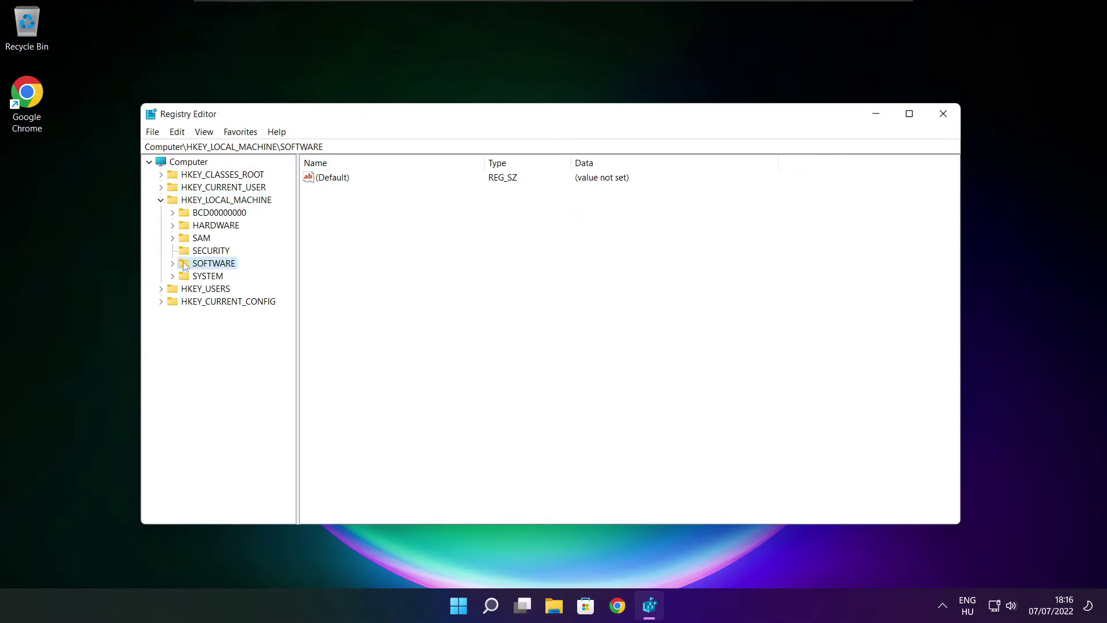
click(173, 264)
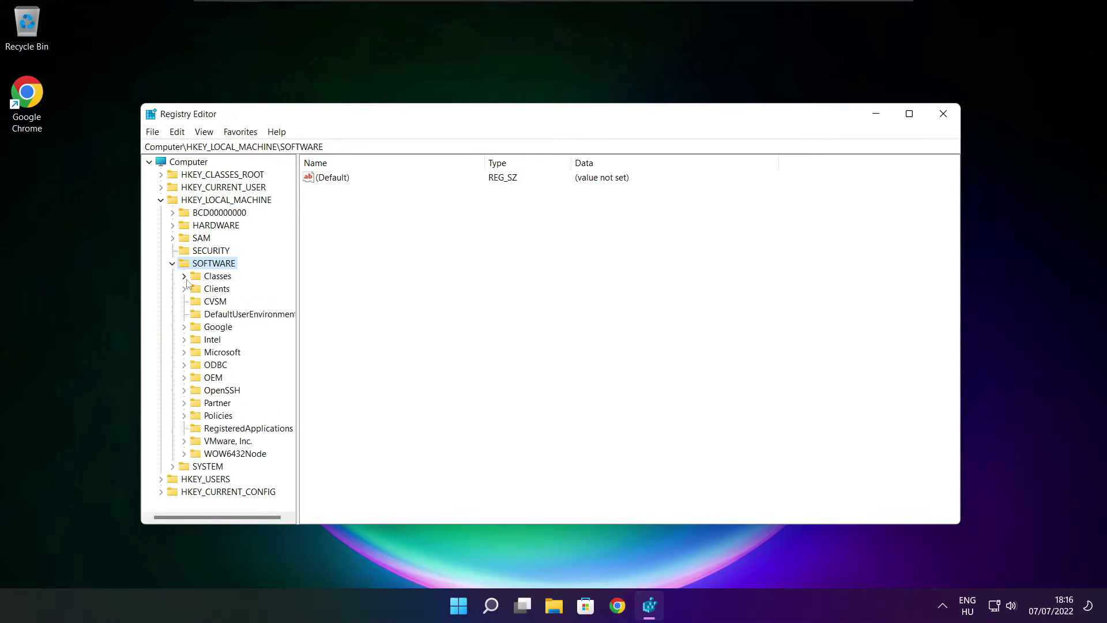
click(207, 355)
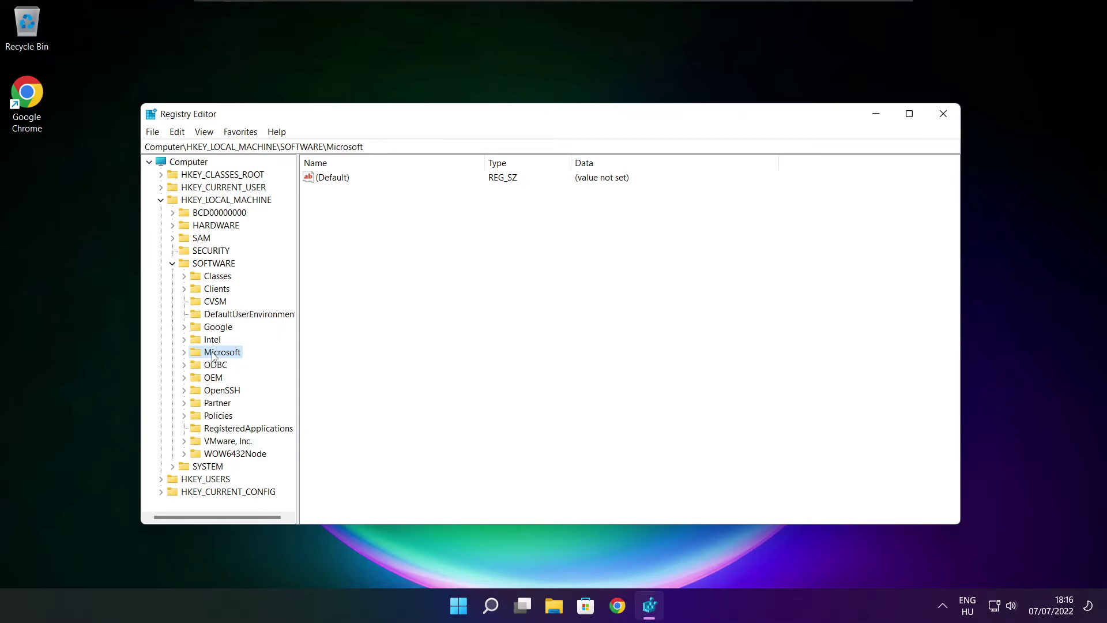
click(185, 353)
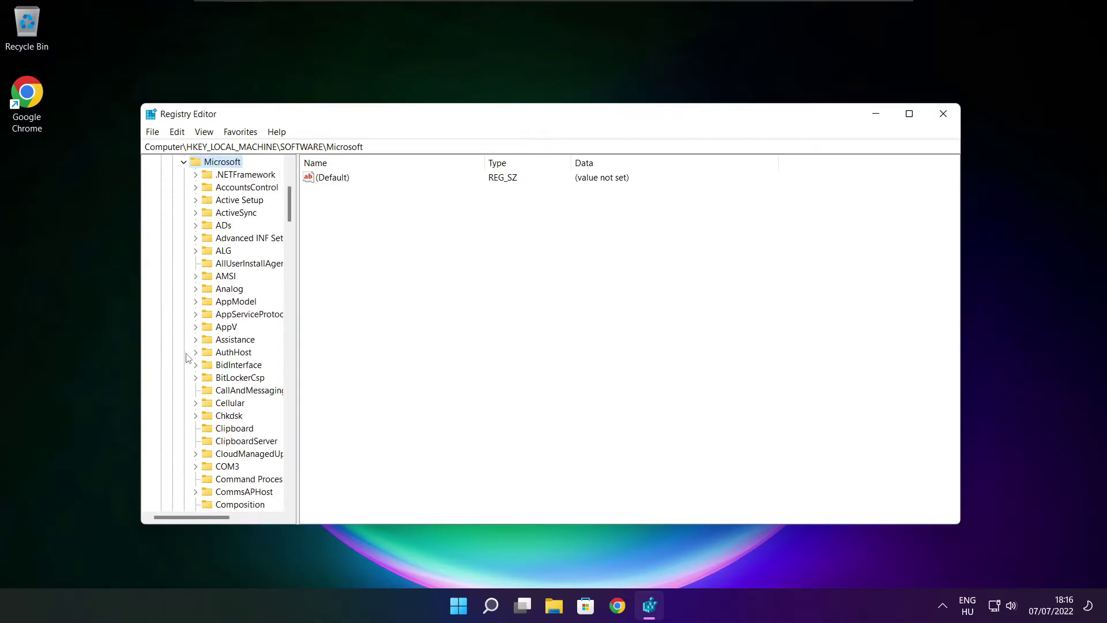
scroll(218, 347, down, 20)
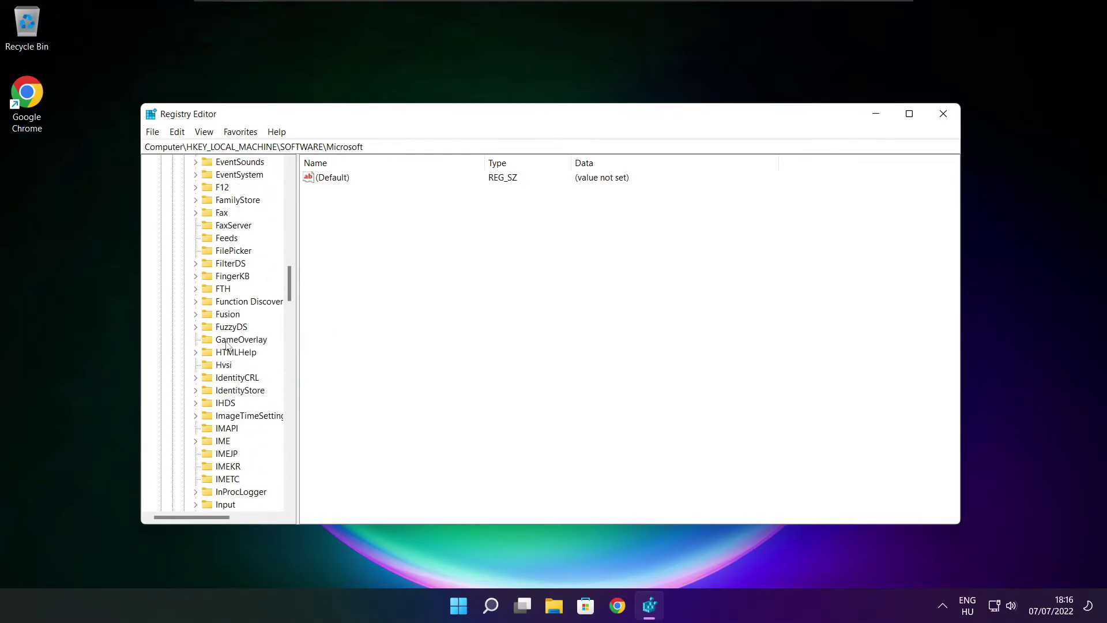
scroll(226, 344, down, 18)
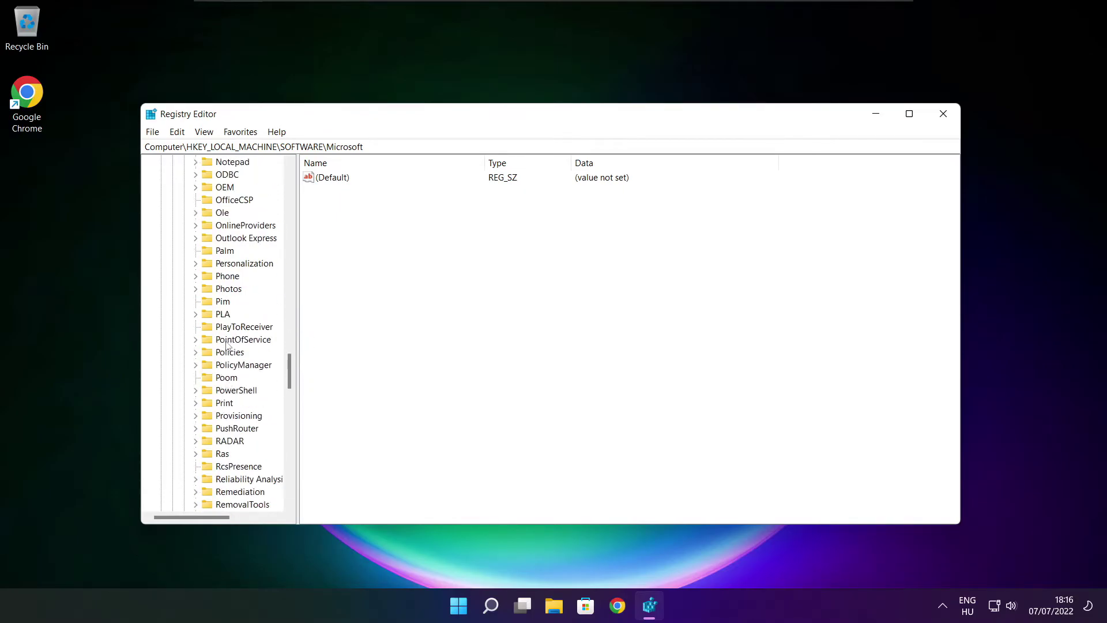
scroll(227, 345, down, 1)
scroll(227, 324, up, 1)
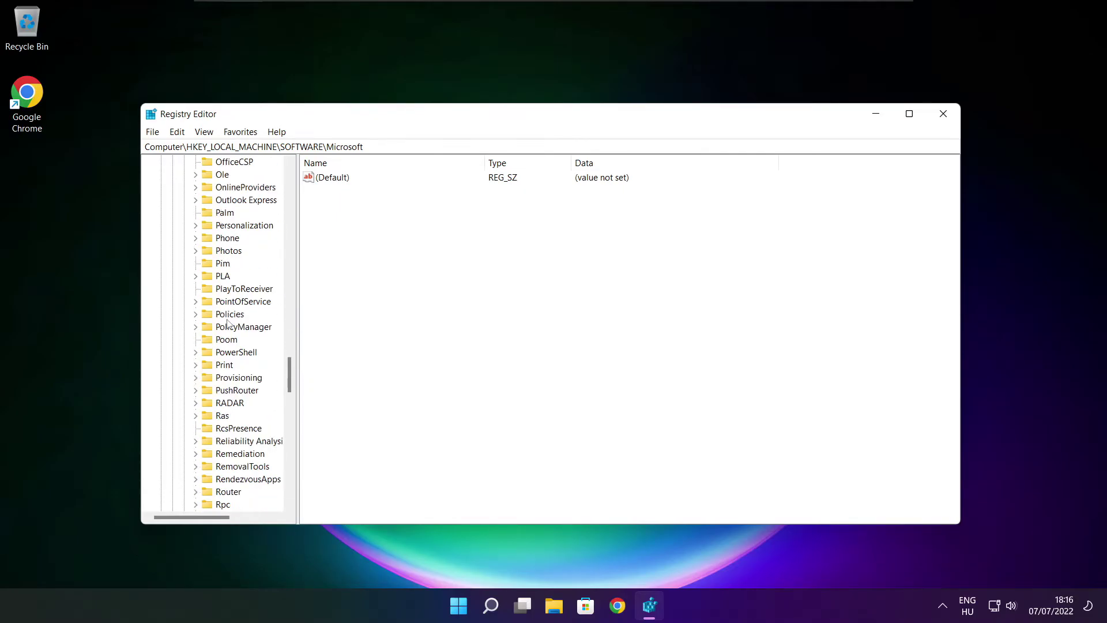
Expand PolicyManager\default\ApplicationManagement to list its subkeys, including AllowGameDVR.
click(230, 328)
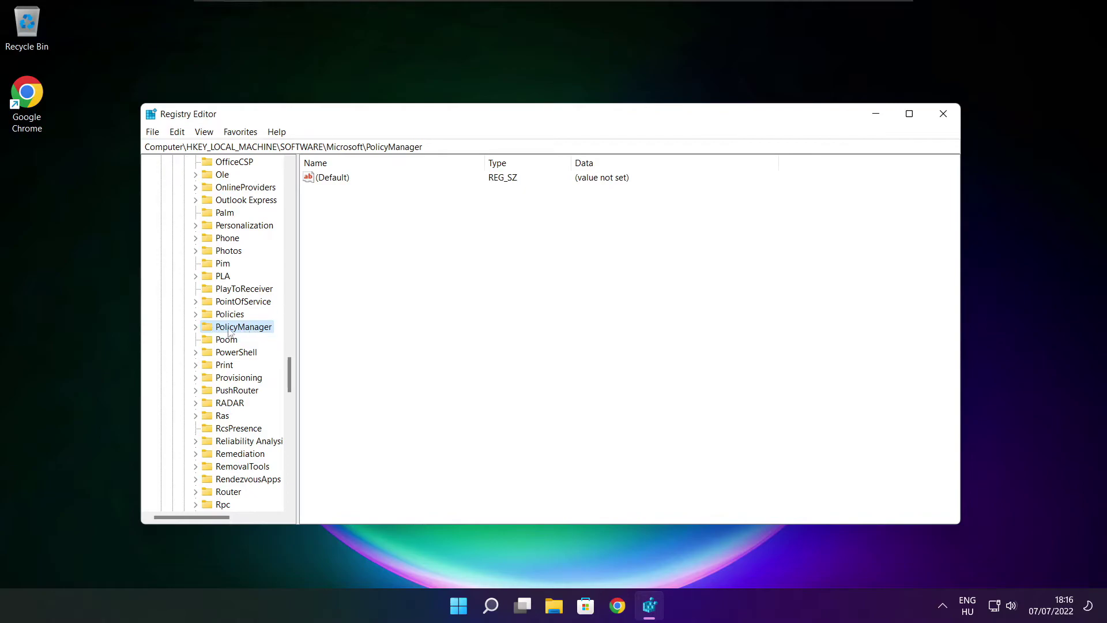
click(196, 327)
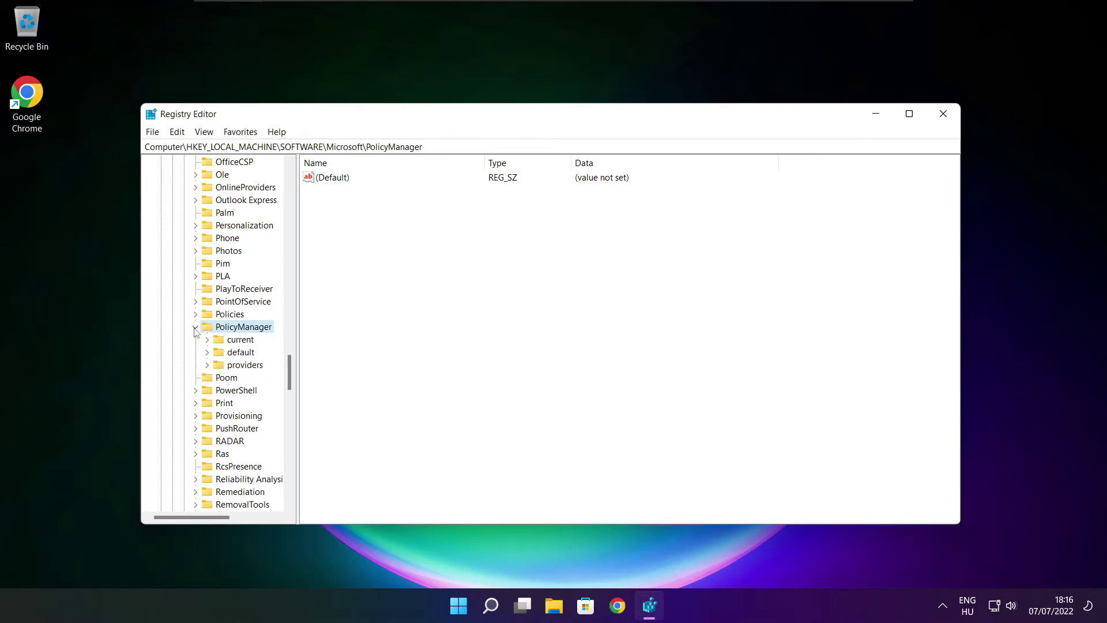
click(238, 354)
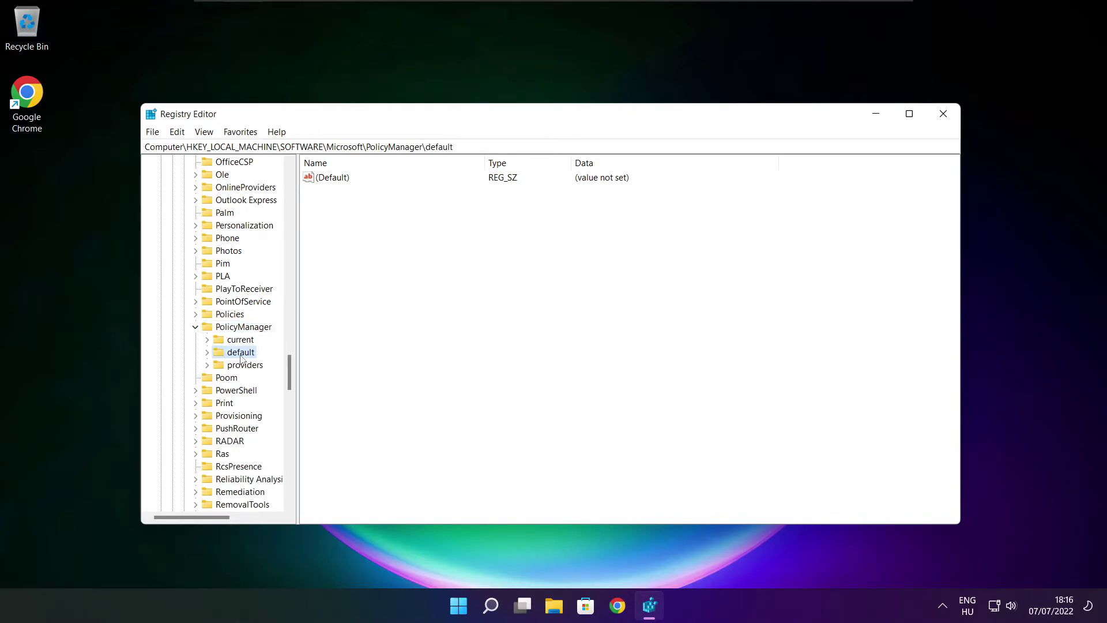
click(207, 353)
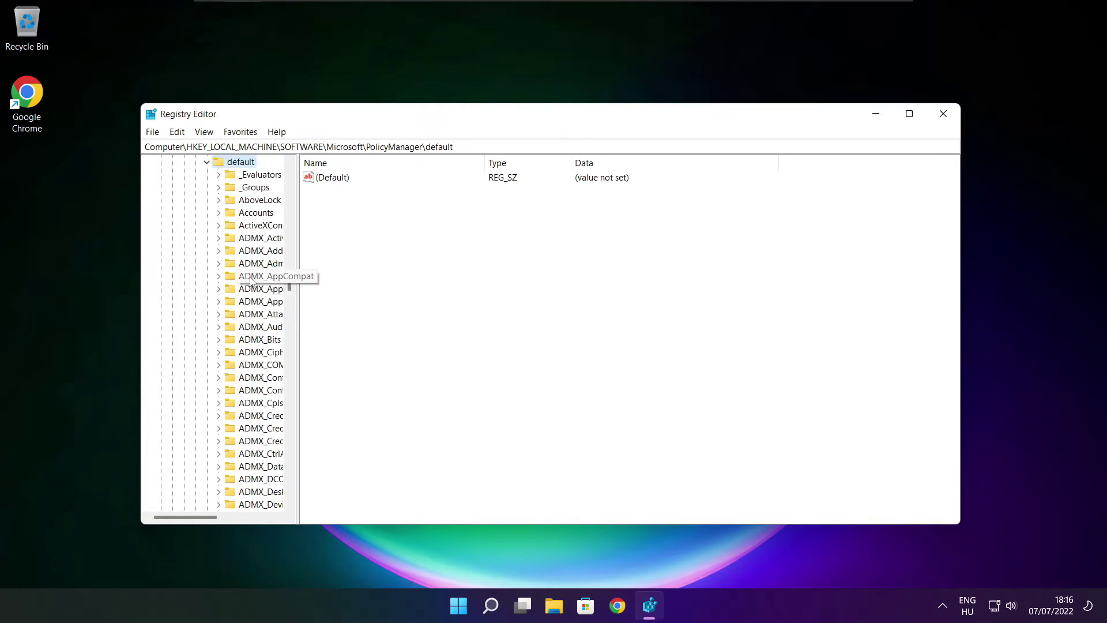
scroll(258, 254, down, 10)
scroll(257, 253, down, 20)
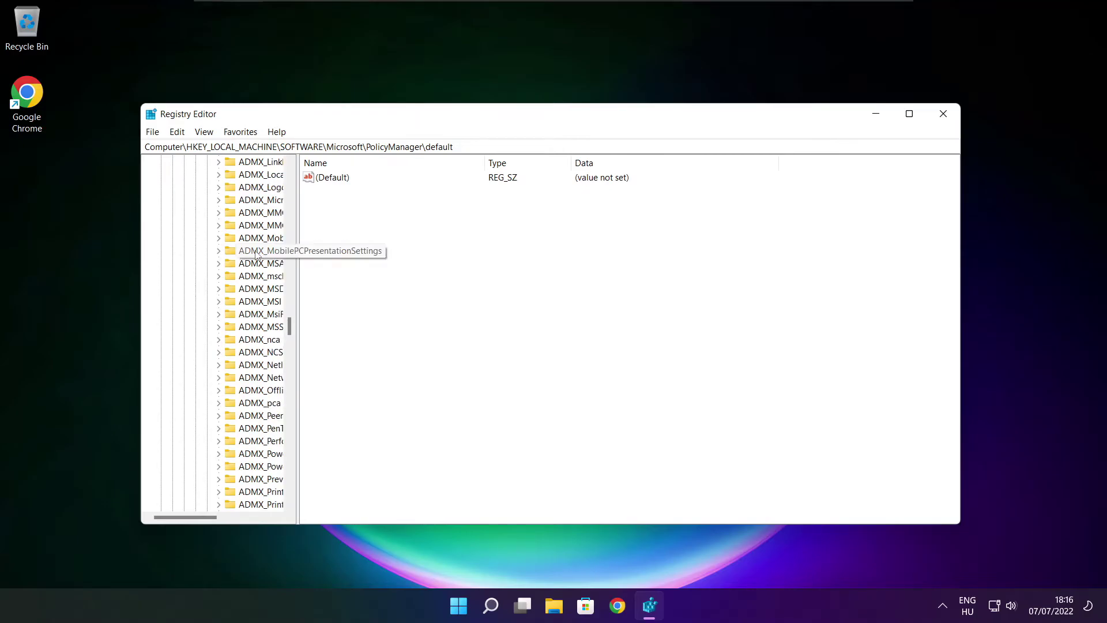
drag(296, 249, 365, 250)
scroll(267, 243, up, 1)
click(267, 241)
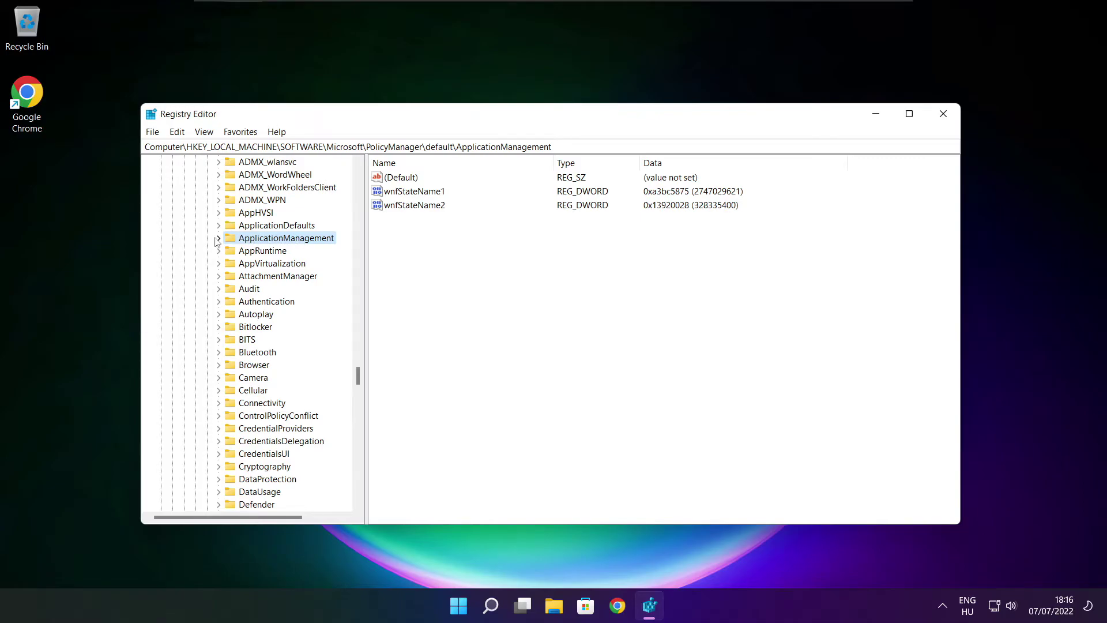
click(218, 238)
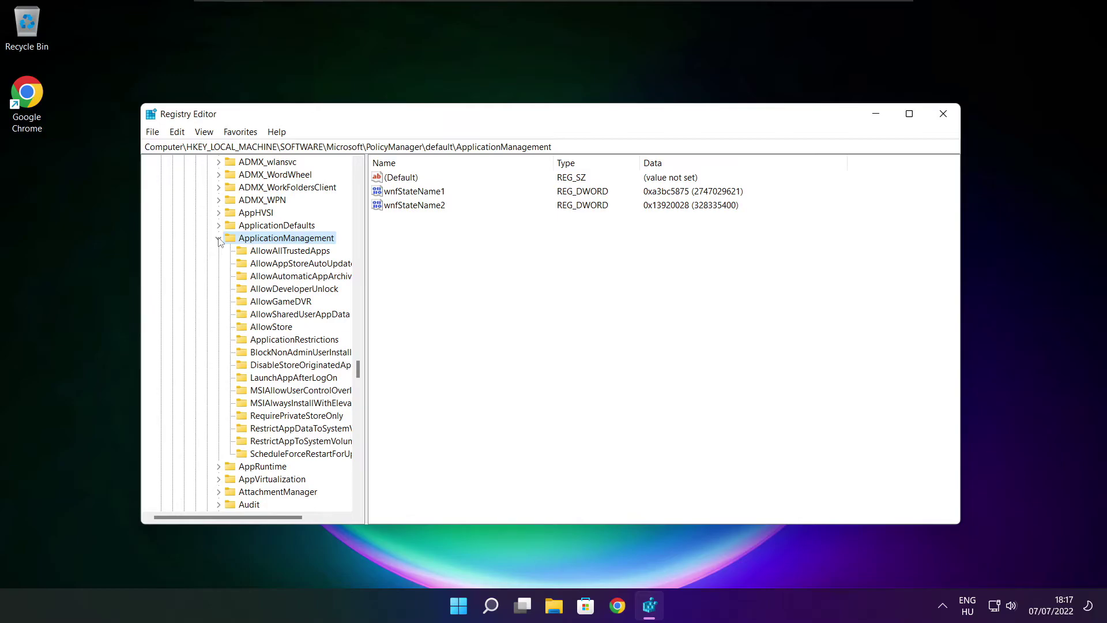
drag(366, 290, 379, 291)
Change AllowGameDVR's value data from 1 to 0, then close Registry Editor.
click(281, 303)
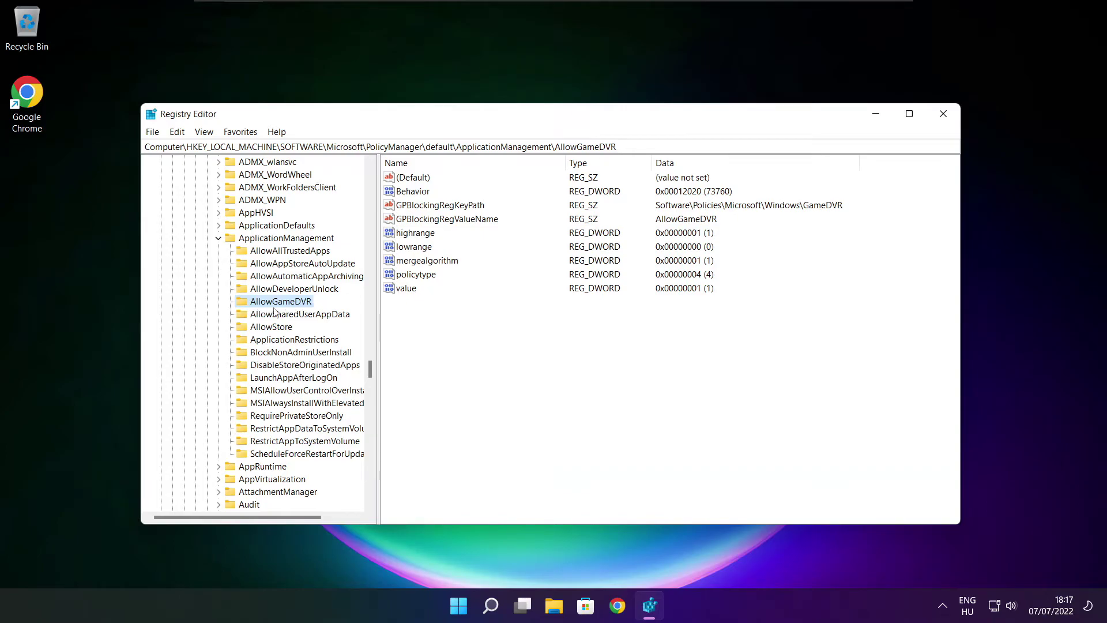
click(394, 289)
double_click(404, 288)
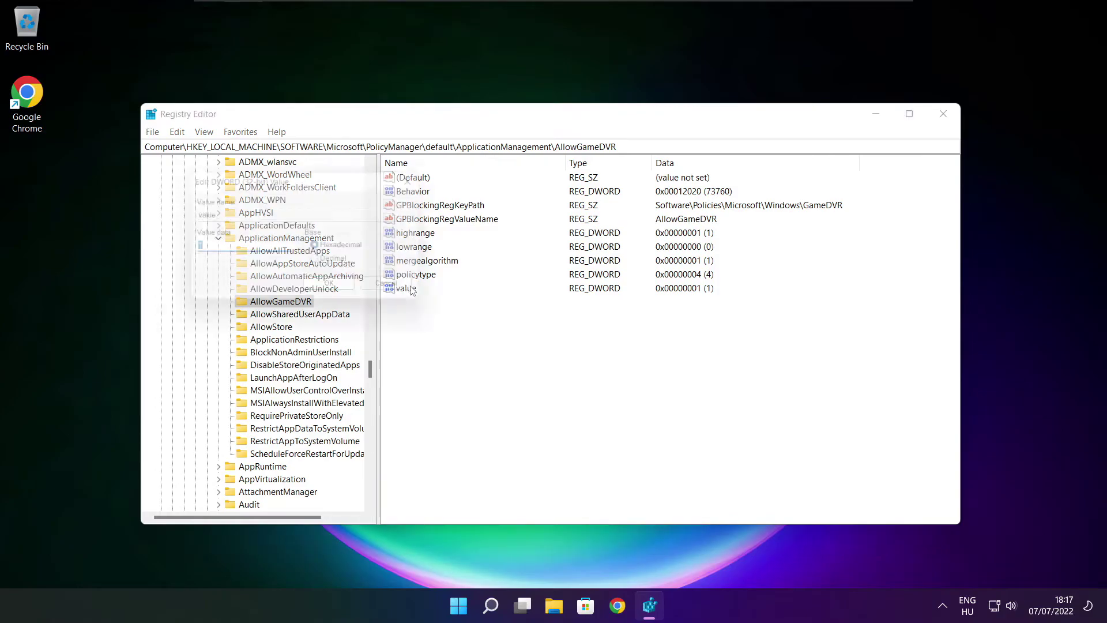
drag(307, 183, 558, 228)
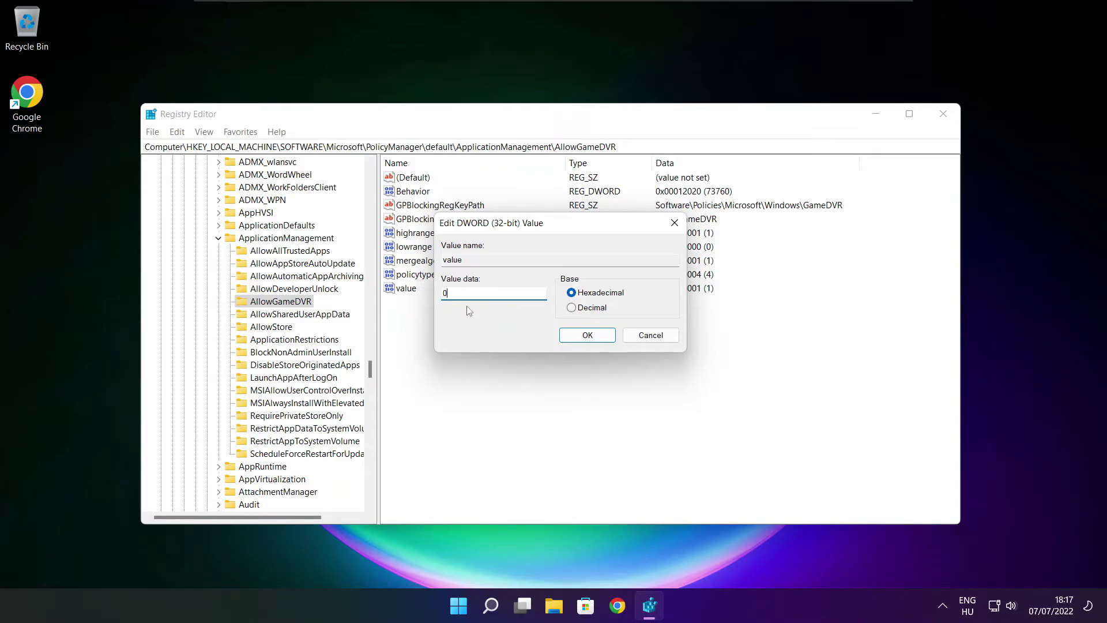
click(587, 336)
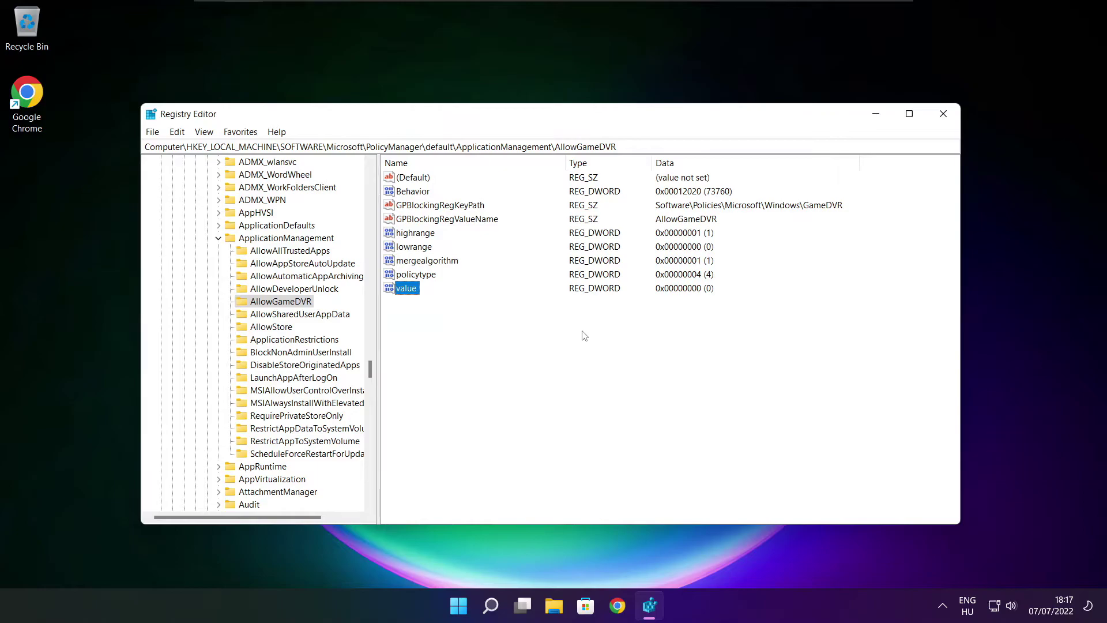
click(944, 115)
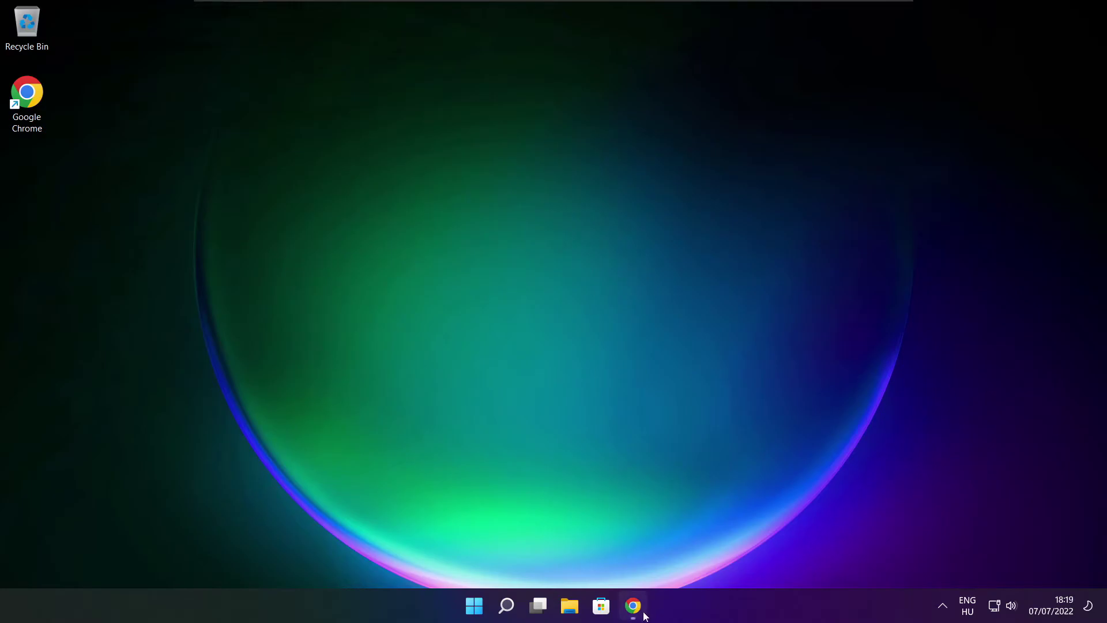
In Chrome, confirm the Download Center page address and download dxwebsetup.exe.
click(582, 507)
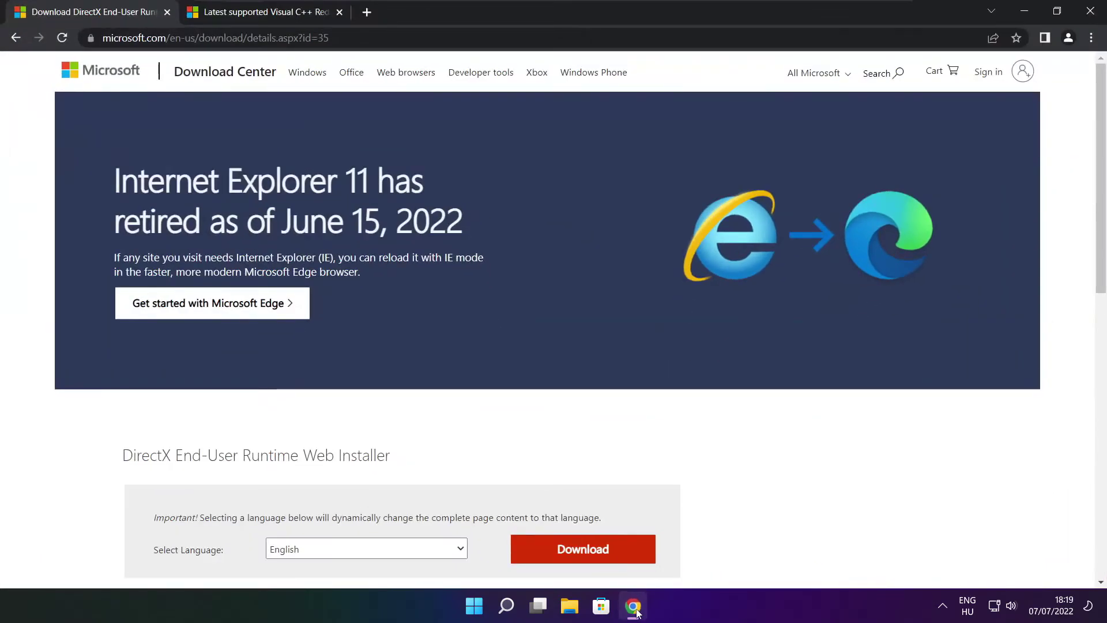
click(322, 37)
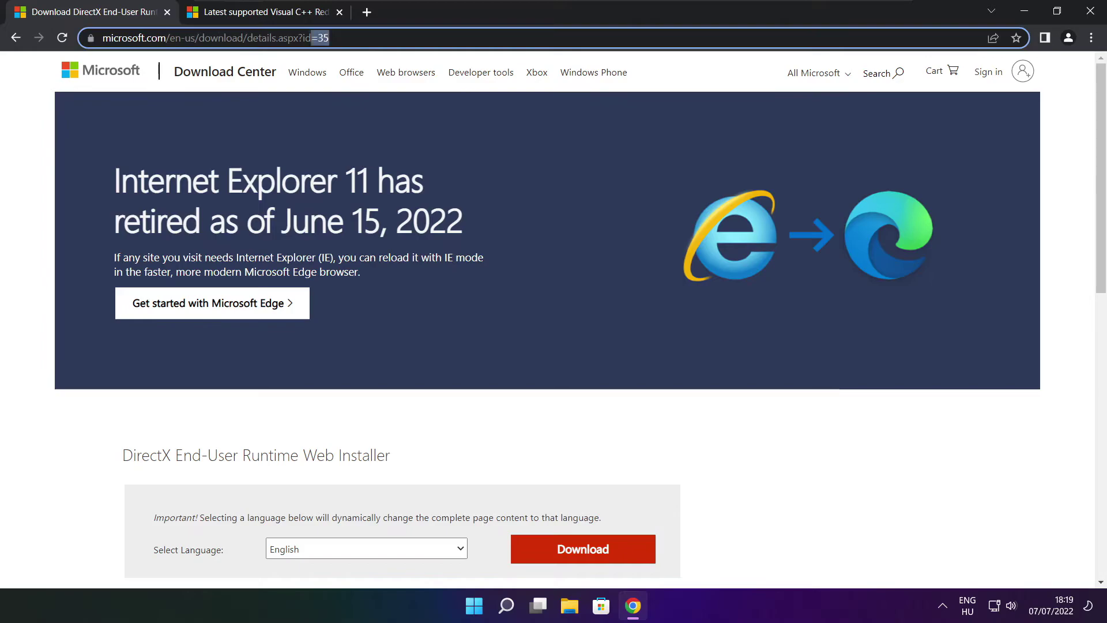
key(End)
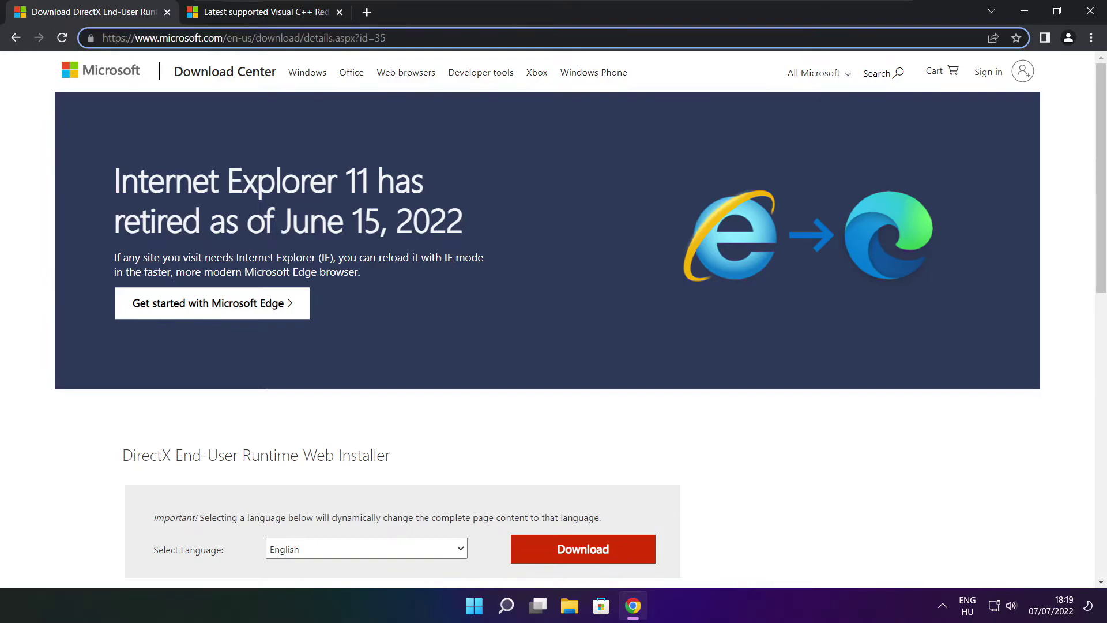
click(396, 417)
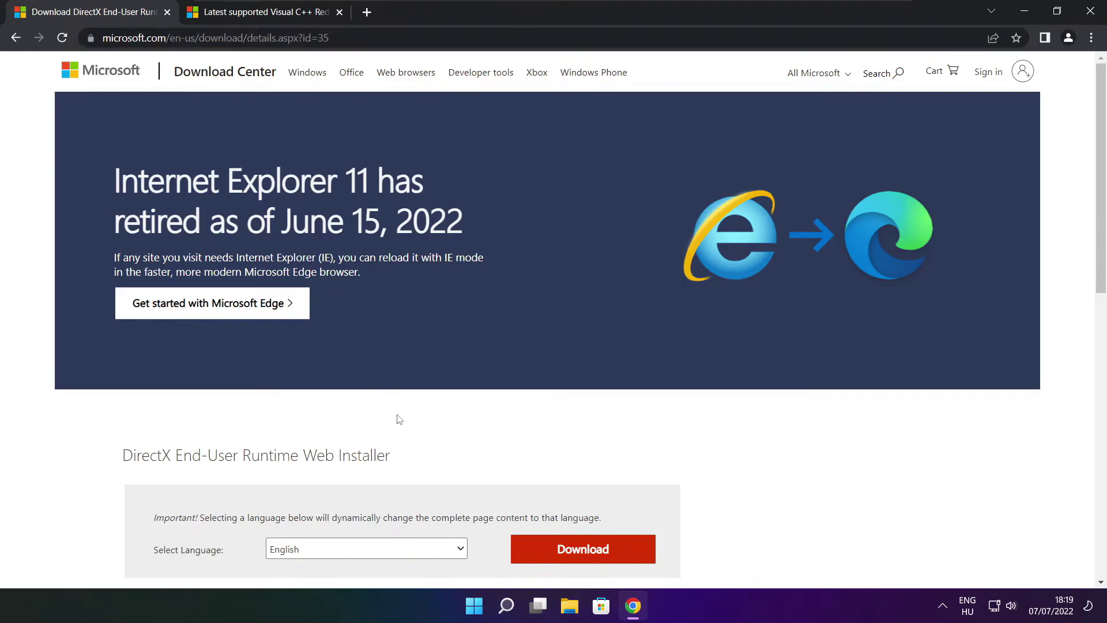
scroll(1091, 167, down, 3)
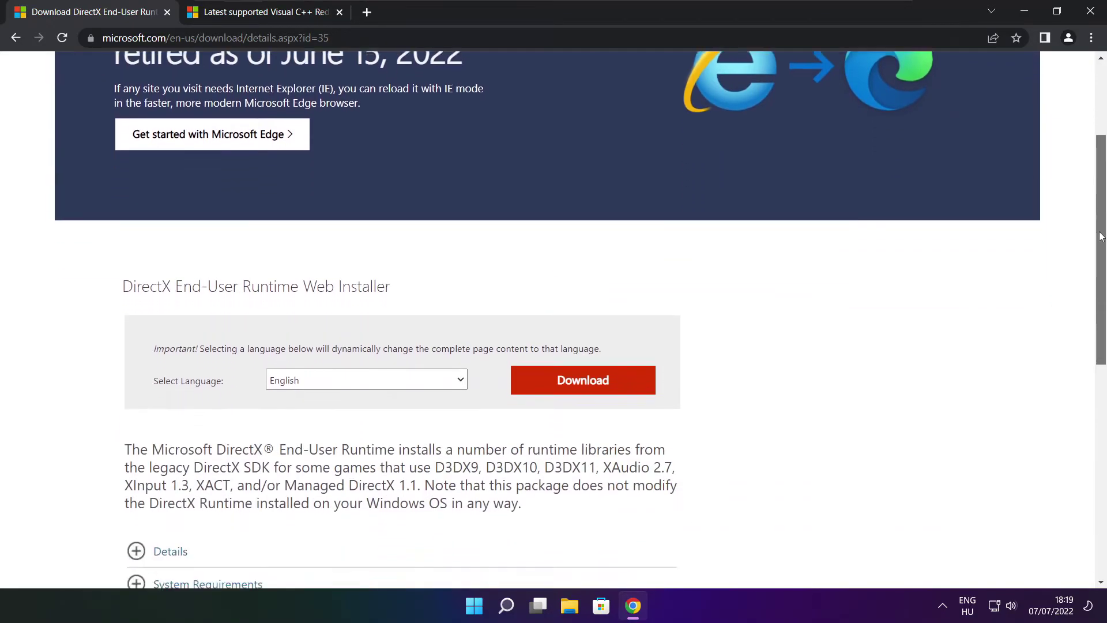
drag(410, 240, 92, 240)
click(417, 241)
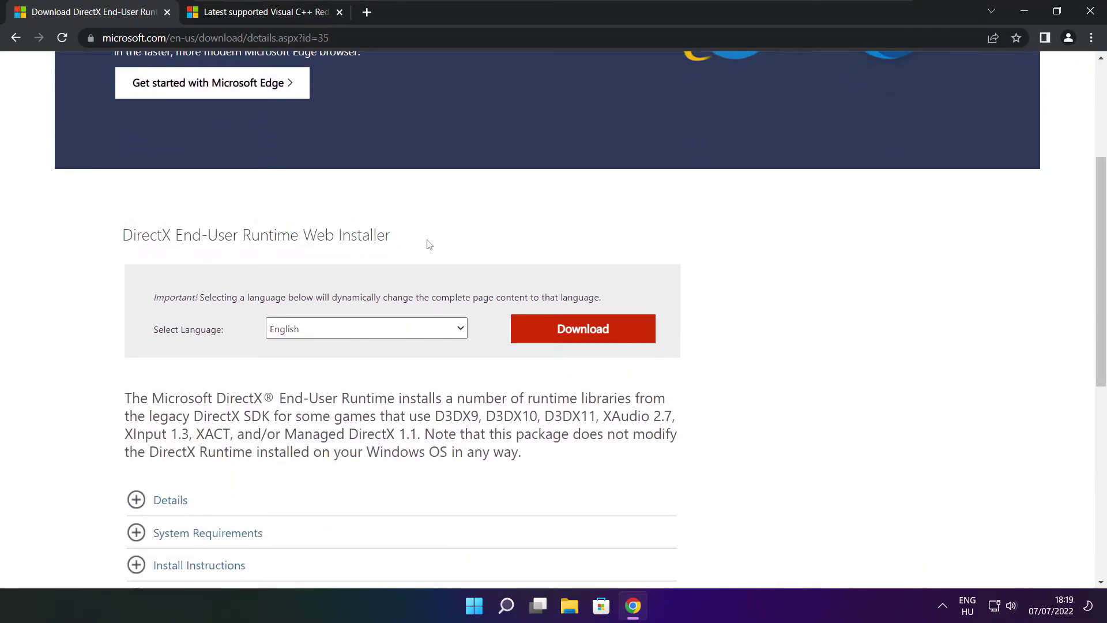
click(586, 331)
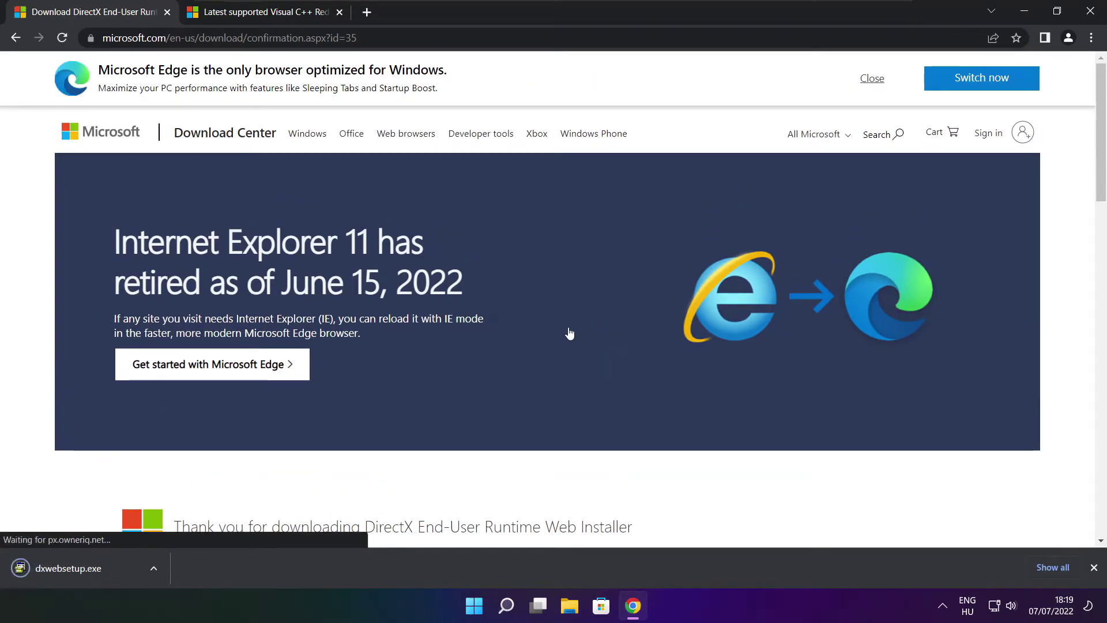
Run dxwebsetup.exe, accept the license, untick Install the Bing Bar, and complete installation.
click(104, 568)
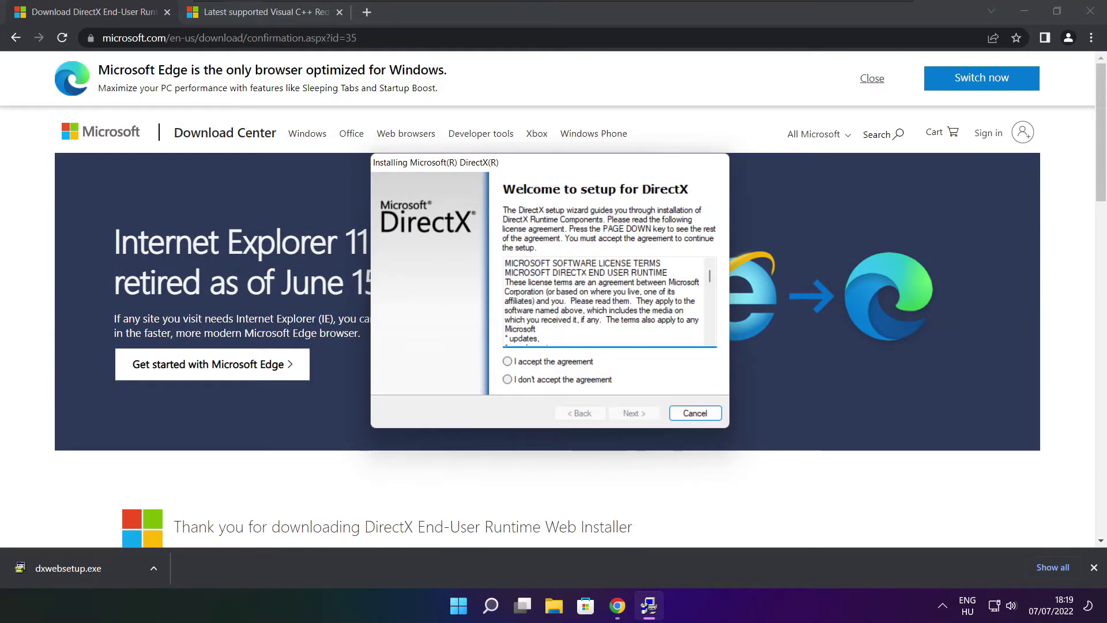
drag(709, 277, 709, 332)
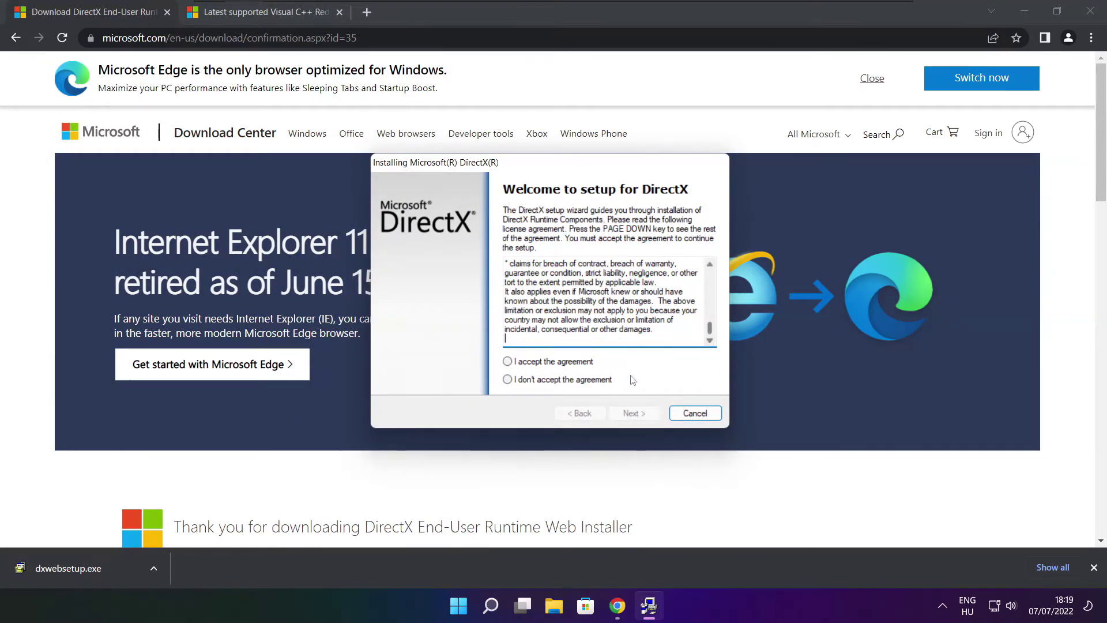
click(509, 361)
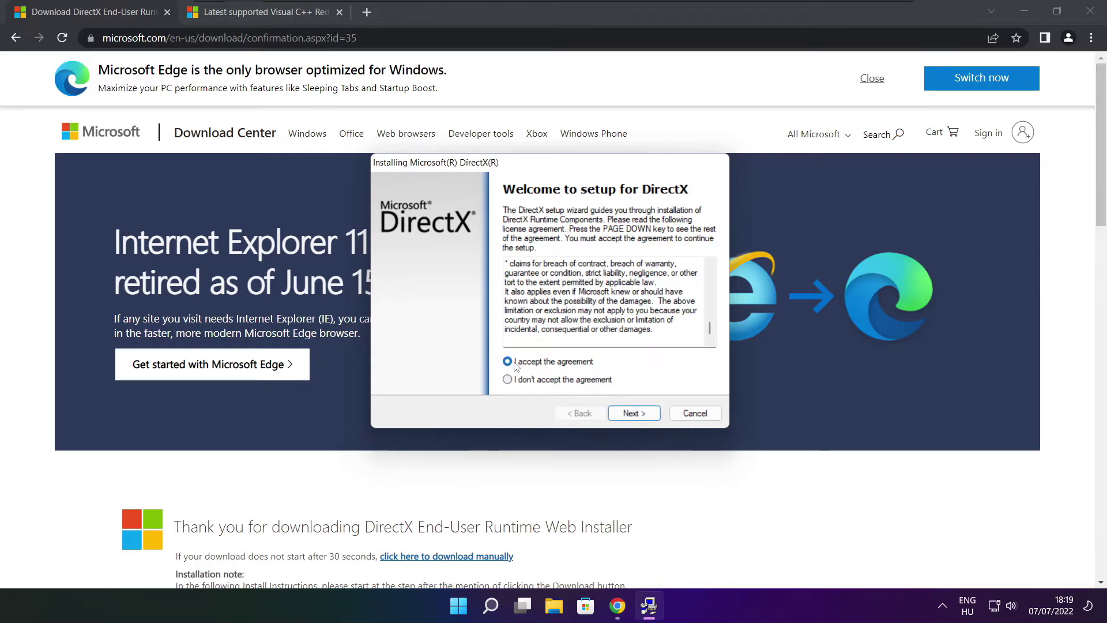
click(638, 413)
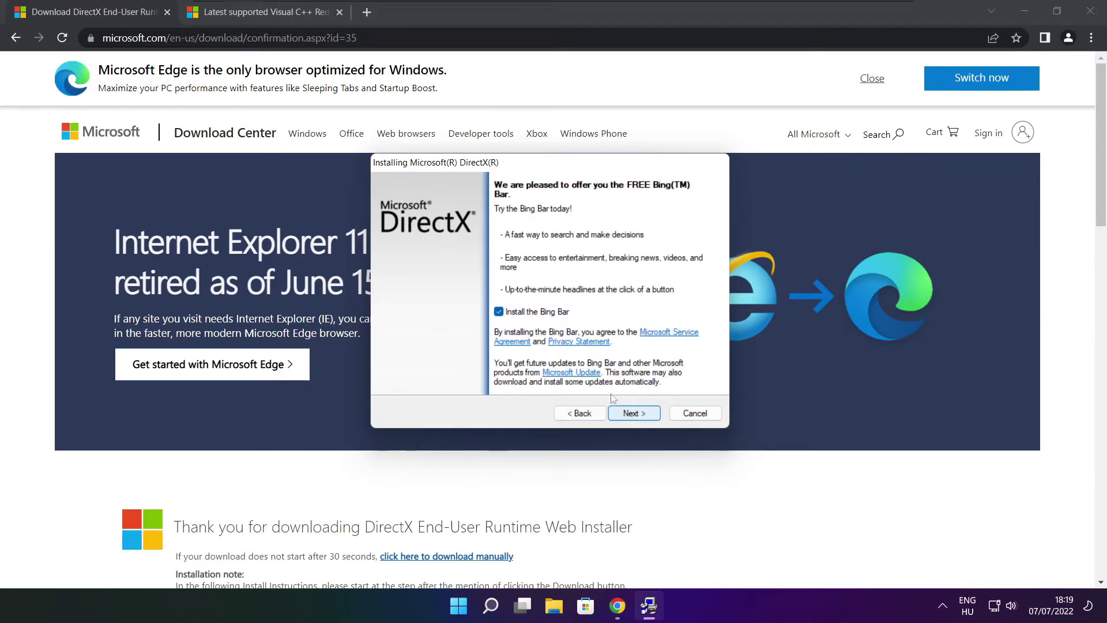
click(498, 311)
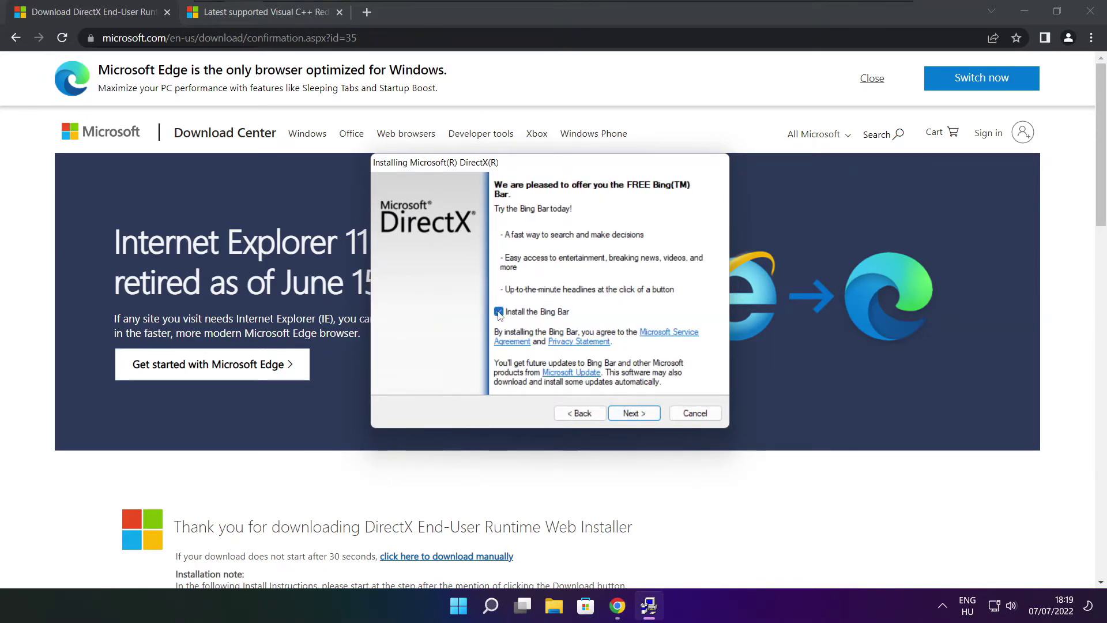
click(634, 413)
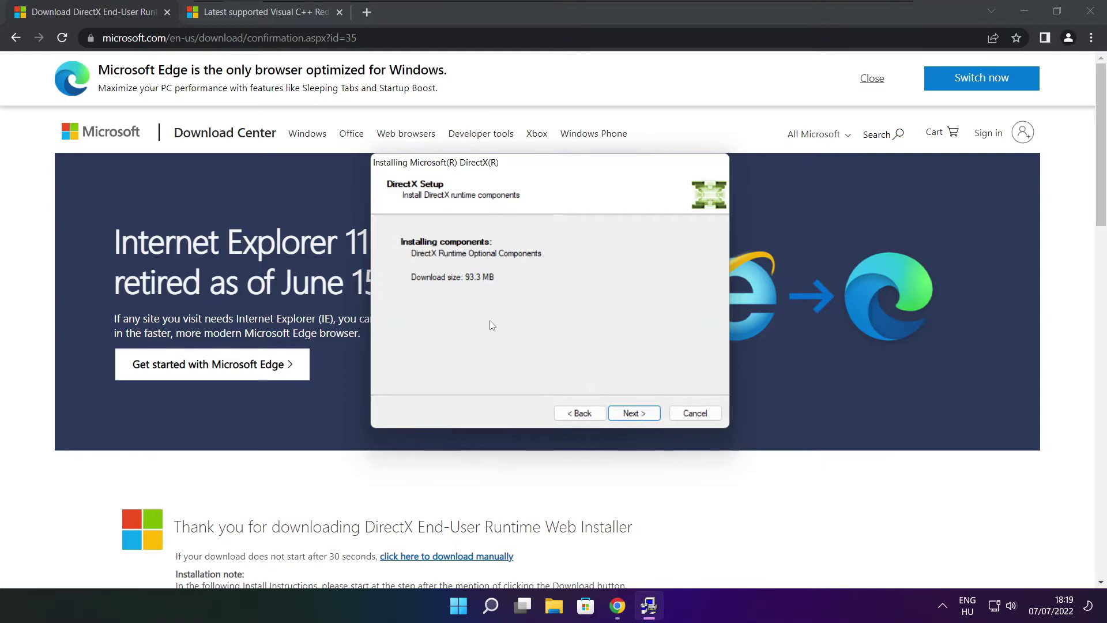
click(635, 415)
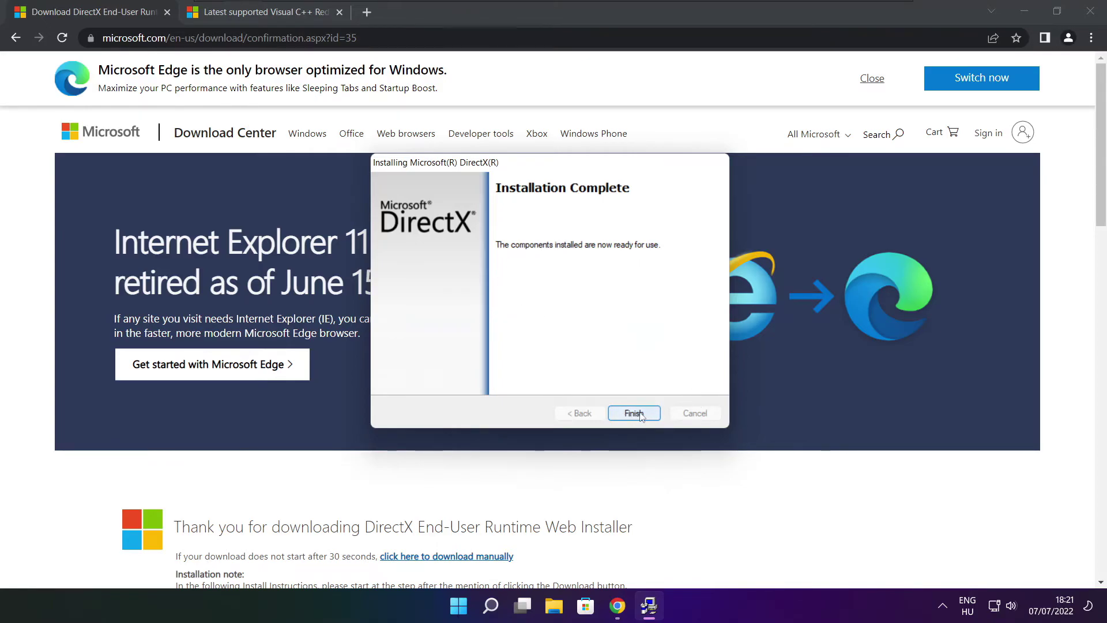
click(634, 413)
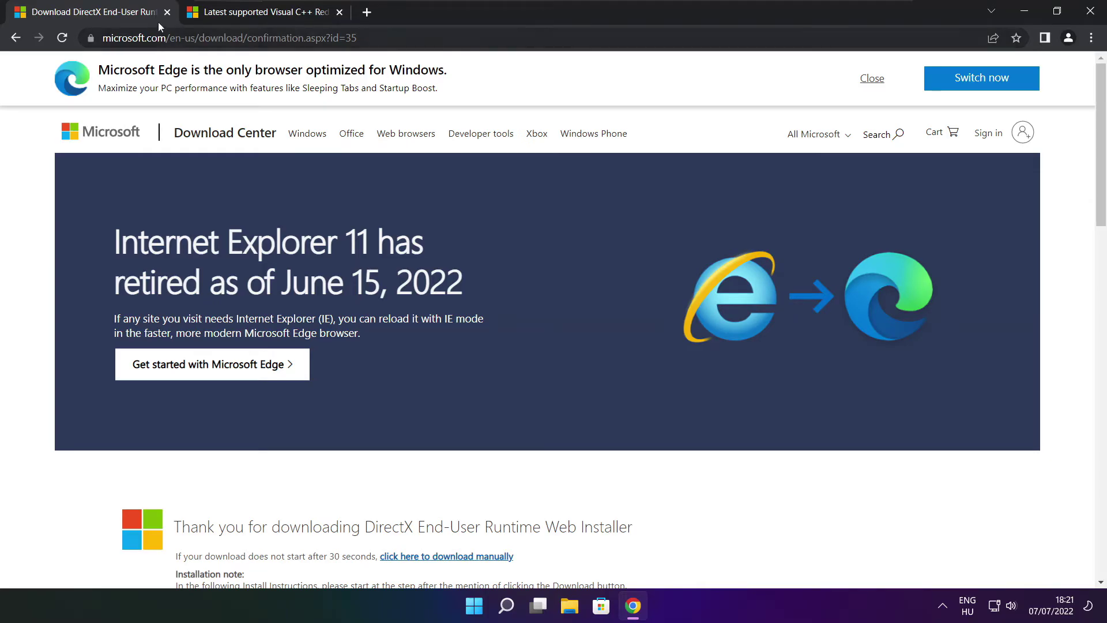